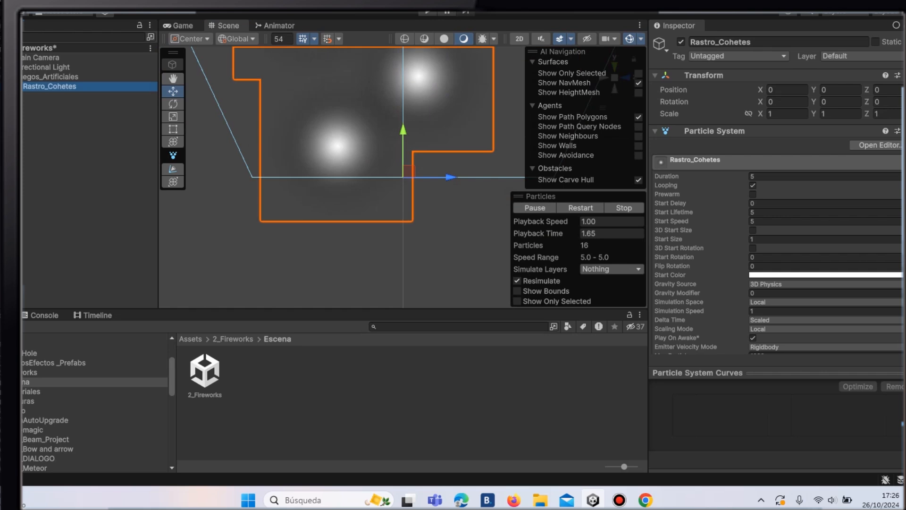
Step: Switch to the Game view and set the Rastro_Cohetes particle system's start lifetime to 1.25
{"action": "left_click", "coordinate": [182, 26]}
{"action": "scroll", "coordinate": [776, 212], "scroll_direction": "down", "scroll_amount": 5}
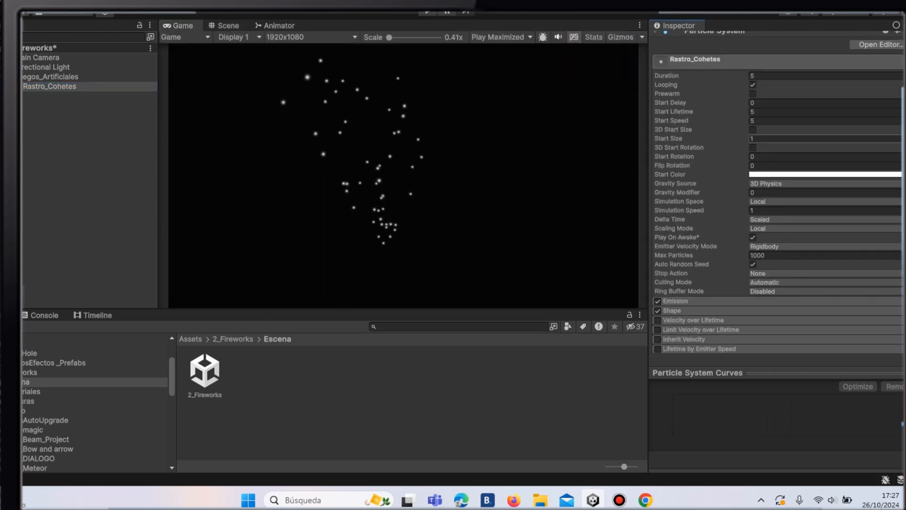
{"action": "left_click", "coordinate": [776, 112]}
{"action": "key", "text": "BackSpace"}
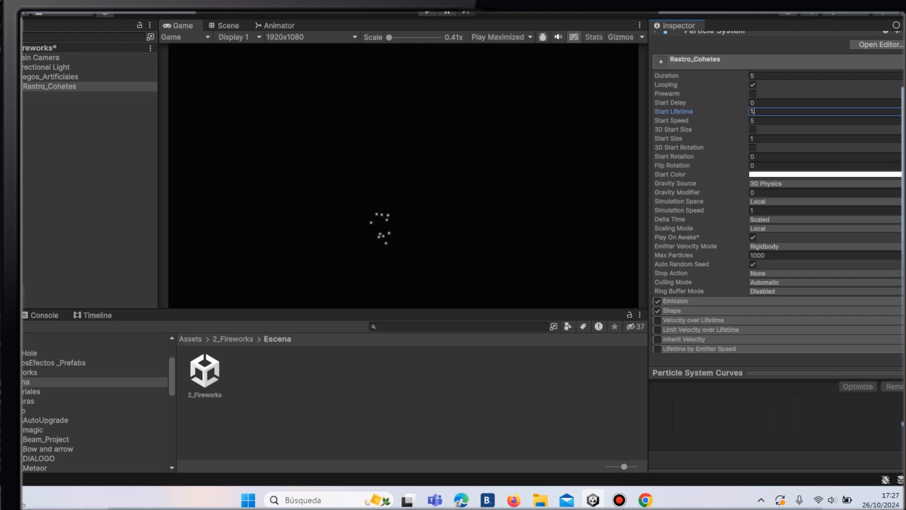
Step: Make the start speed random between two constants, 25 and 30
{"action": "left_click", "coordinate": [902, 112]}
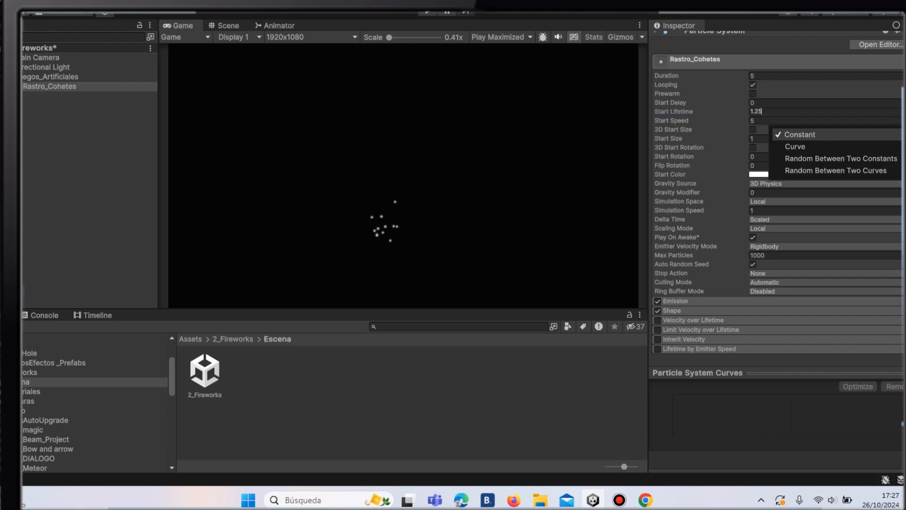
{"action": "left_click", "coordinate": [841, 159]}
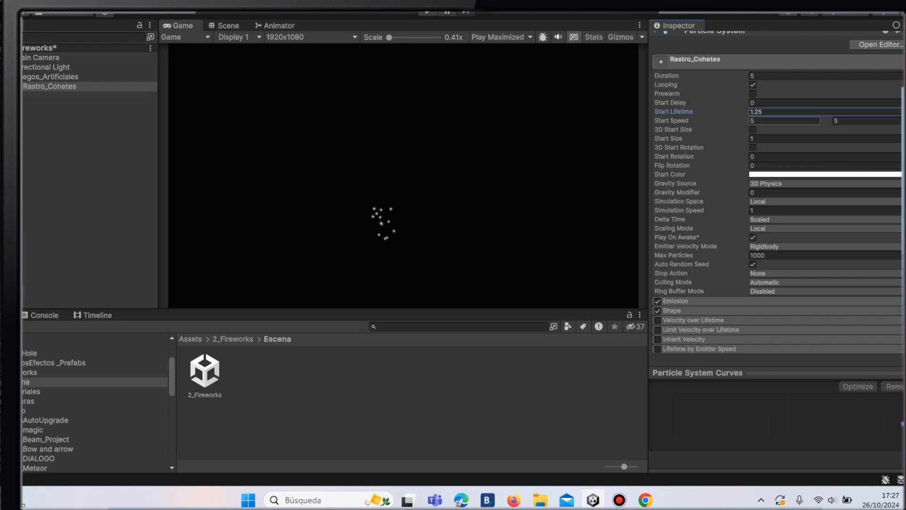
{"action": "left_click", "coordinate": [784, 121]}
{"action": "key", "text": "BackSpace"}
{"action": "type", "text": "25"}
{"action": "key", "text": "Tab"}
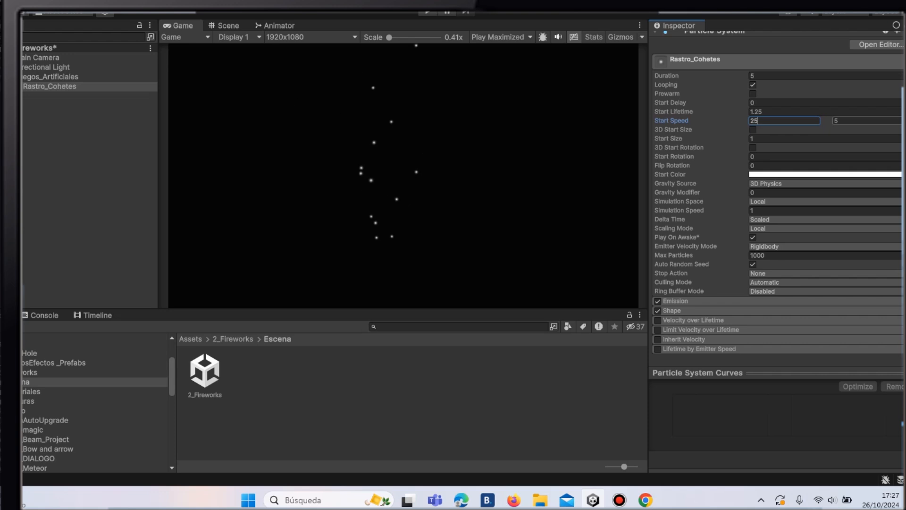
{"action": "type", "text": "30"}
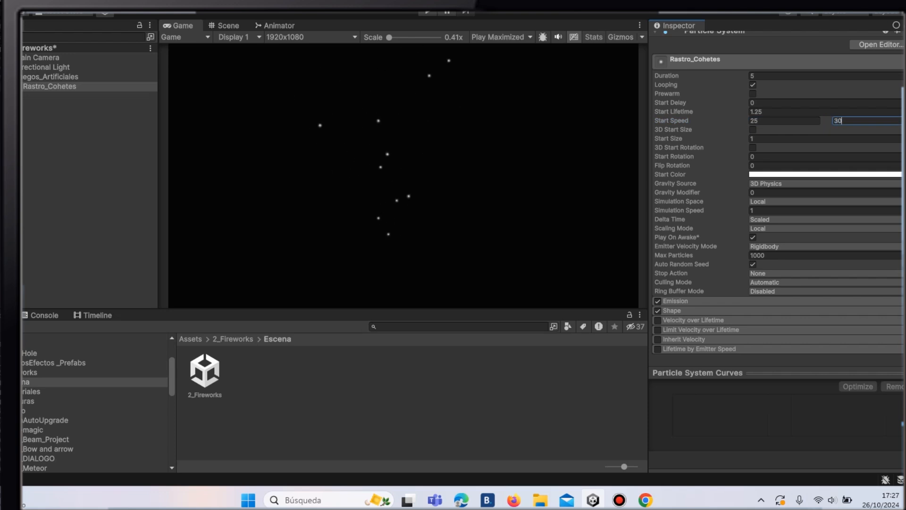
Step: Make the start size random between two constants, 0.5 and 0.75
{"action": "left_click", "coordinate": [902, 138]}
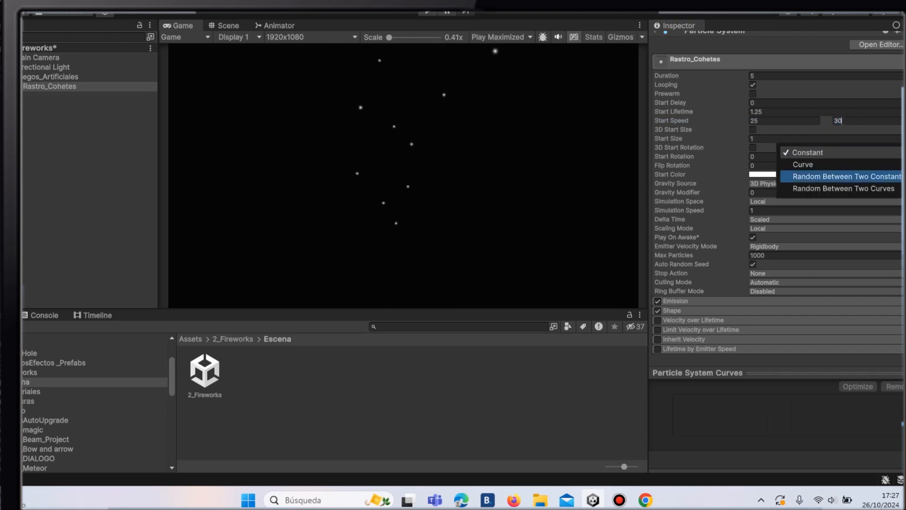
{"action": "left_click", "coordinate": [835, 176]}
{"action": "left_click", "coordinate": [784, 138]}
{"action": "key", "text": "BackSpace"}
{"action": "type", "text": "0"}
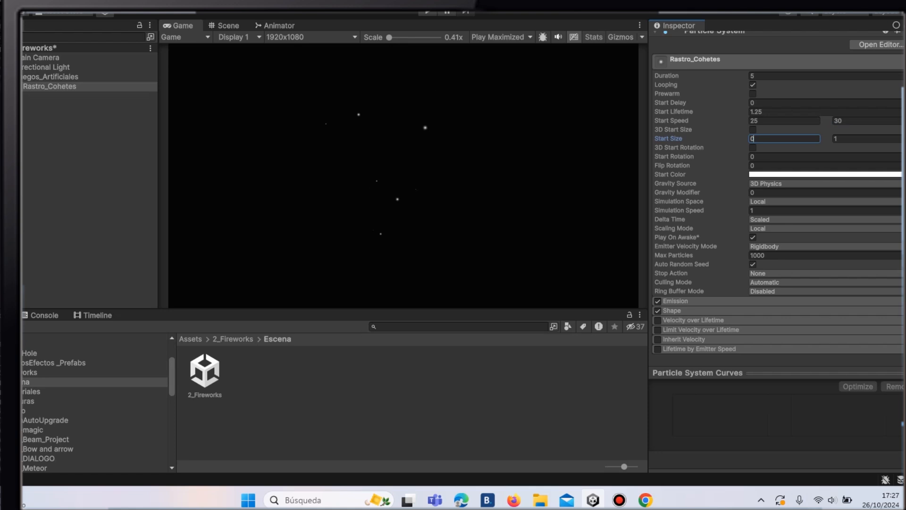
{"action": "type", "text": ".5"}
{"action": "key", "text": "Tab"}
{"action": "key", "text": "BackSpace"}
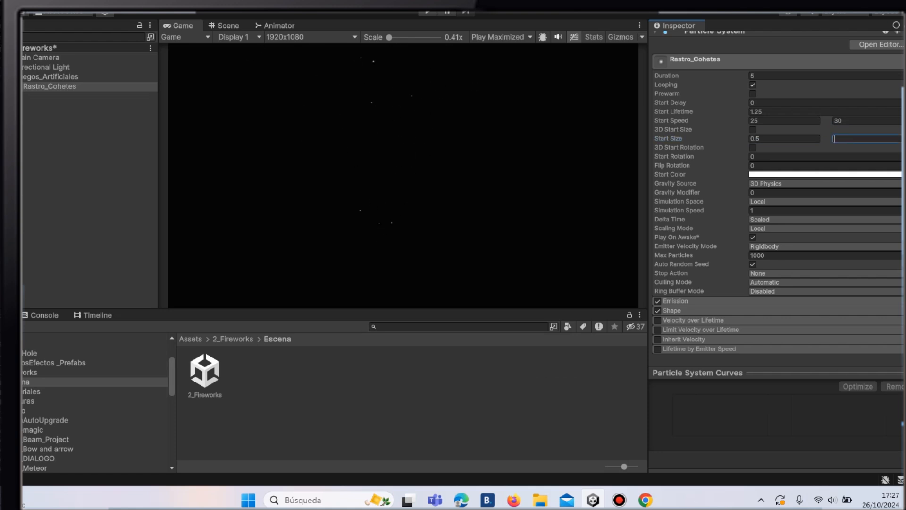
{"action": "type", "text": "0.7"}
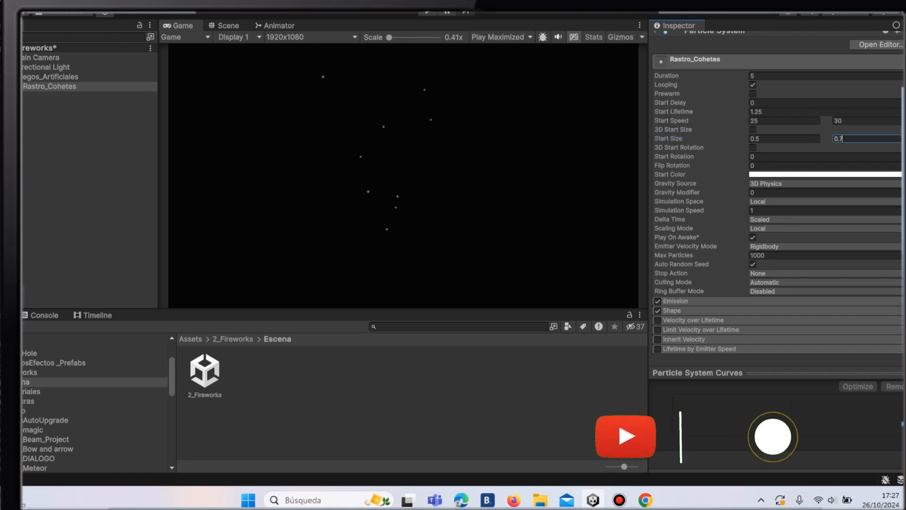
{"action": "type", "text": "5"}
Step: Set the start color to Random Between Two Colors, with the first color 31AAFF at alpha 125
{"action": "left_click", "coordinate": [901, 174]}
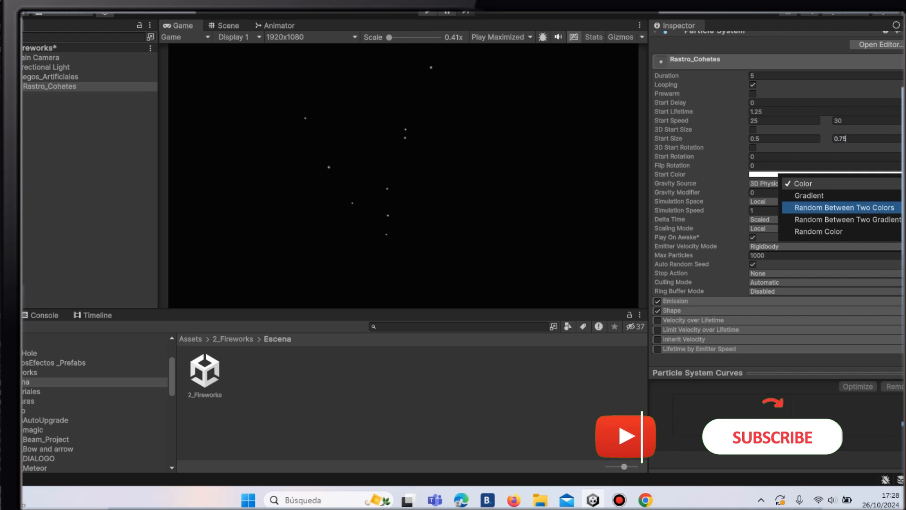
{"action": "left_click", "coordinate": [844, 208]}
{"action": "left_click", "coordinate": [901, 178]}
{"action": "left_click", "coordinate": [764, 175]}
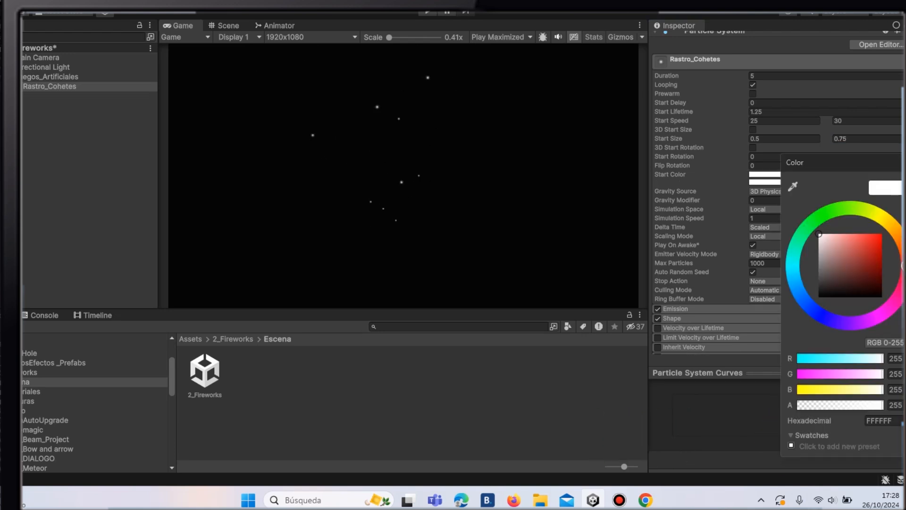
{"action": "left_click", "coordinate": [881, 420]}
{"action": "key", "text": "BackSpace"}
{"action": "type", "text": "31AA"}
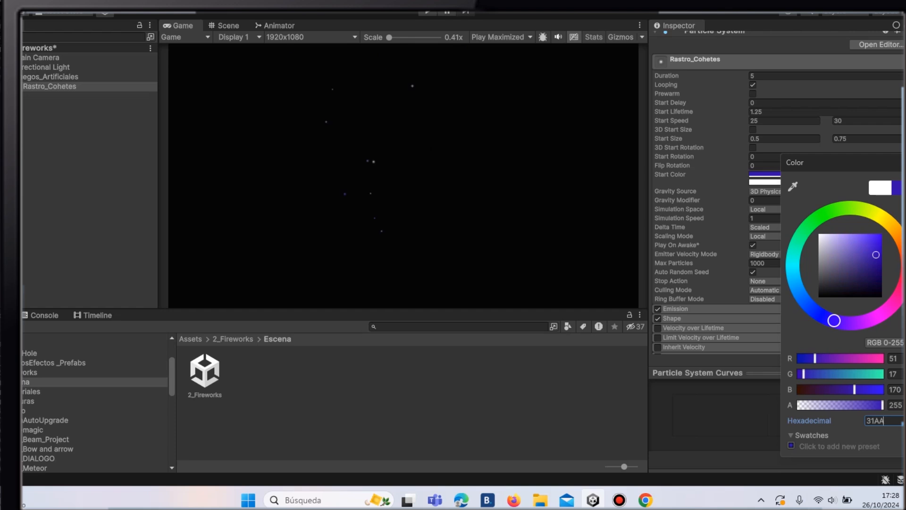
{"action": "type", "text": "FF"}
{"action": "left_click", "coordinate": [894, 405]}
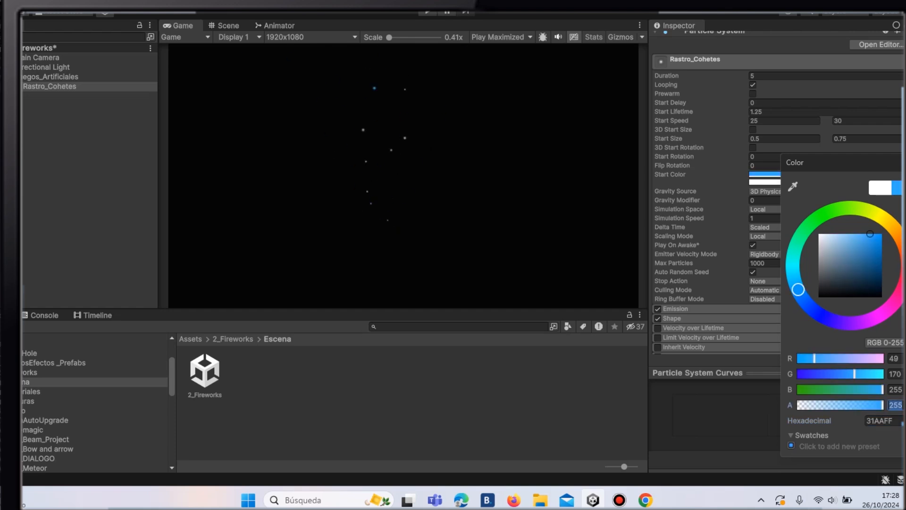
{"action": "type", "text": "127"}
{"action": "key", "text": "BackSpace"}
{"action": "type", "text": "5"}
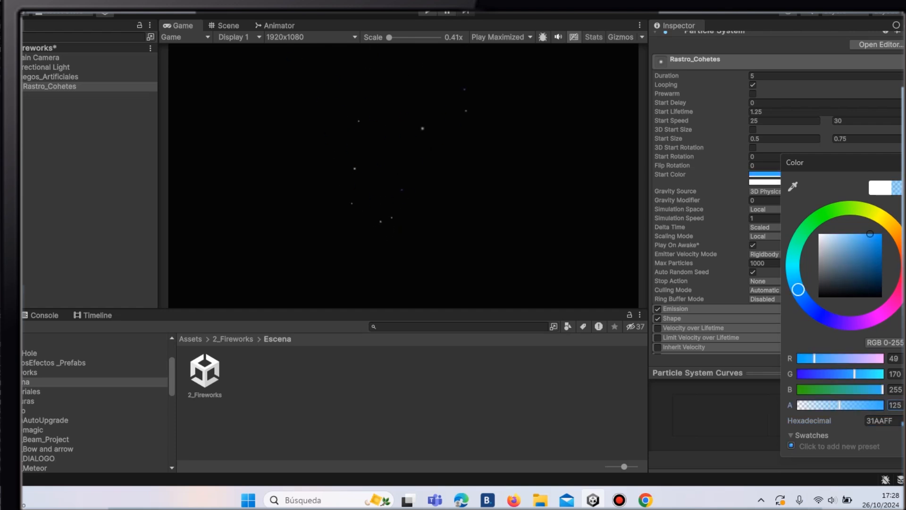
Step: Set the second start color to the green with hexadecimal value 36AA29
{"action": "left_click", "coordinate": [765, 182]}
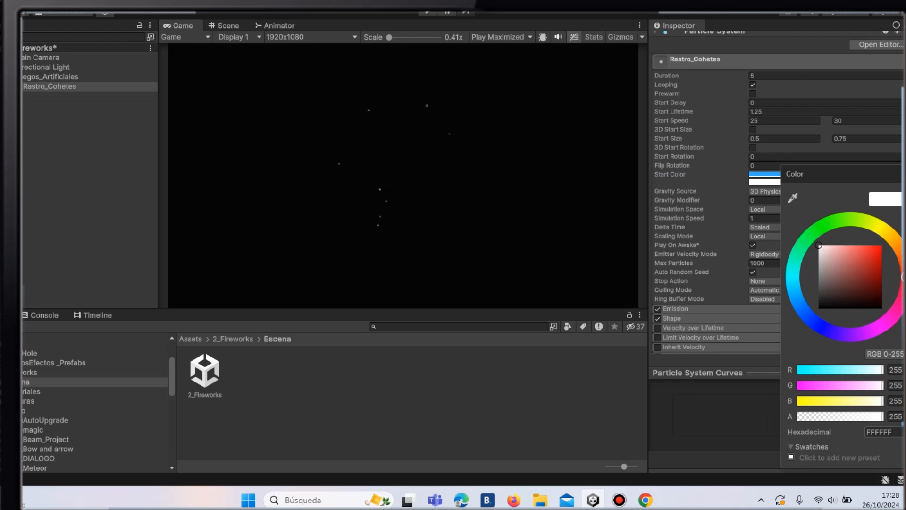
{"action": "left_click", "coordinate": [881, 431]}
{"action": "key", "text": "BackSpace"}
{"action": "type", "text": "36AA29"}
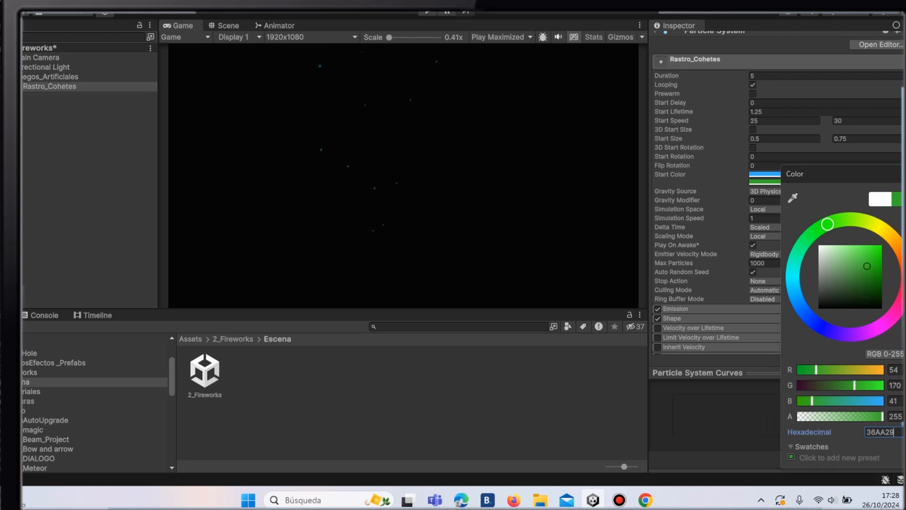
{"action": "key", "text": "Return"}
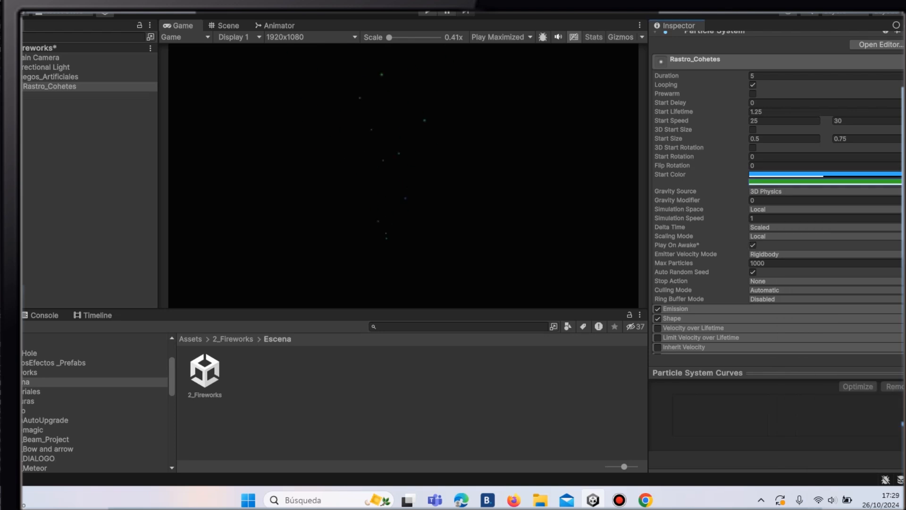
Step: Make the gravity modifier random between two constants, 1.5 and 2
{"action": "left_click", "coordinate": [899, 200]}
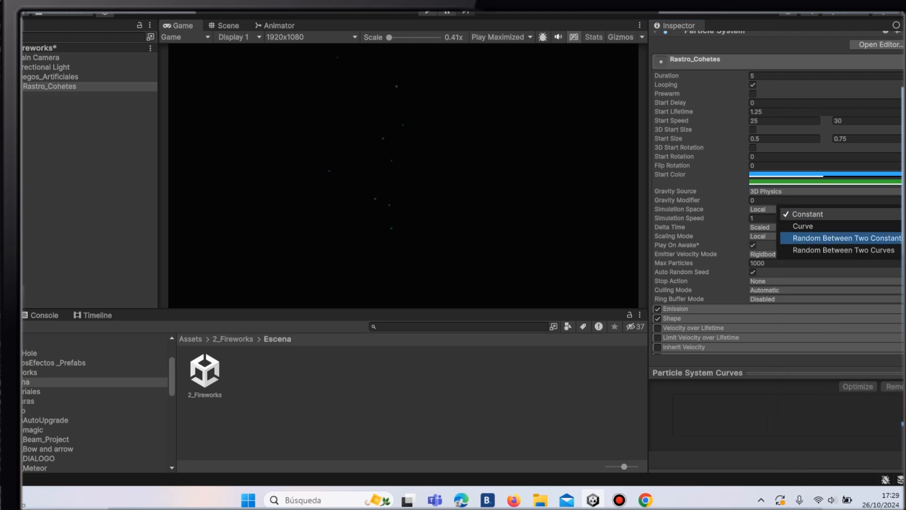
{"action": "left_click", "coordinate": [812, 237]}
{"action": "left_click", "coordinate": [784, 200]}
{"action": "type", "text": "1.5"}
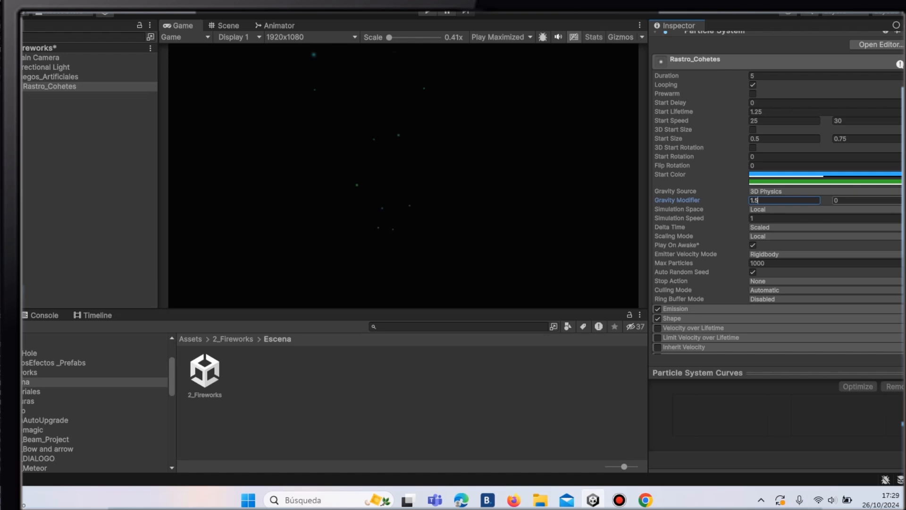
{"action": "left_click", "coordinate": [867, 200]}
{"action": "key", "text": "BackSpace"}
Step: Set the emitter velocity mode to Transform and the culling mode to Always Simulate
{"action": "left_click", "coordinate": [778, 254]}
{"action": "left_click", "coordinate": [769, 264]}
{"action": "scroll", "coordinate": [774, 264], "scroll_direction": "down", "scroll_amount": 3}
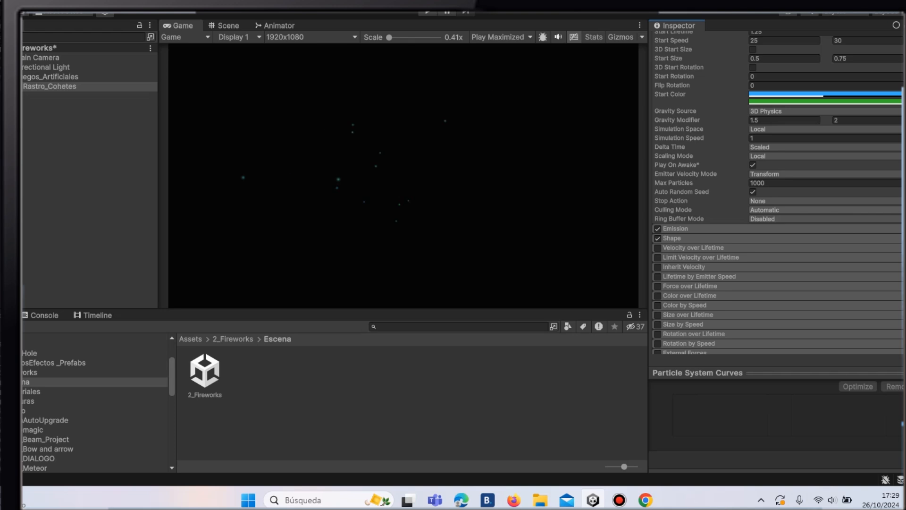
{"action": "left_click", "coordinate": [802, 209]}
{"action": "left_click", "coordinate": [774, 259]}
Step: Set the Emission module's rate over time to 5
{"action": "left_click", "coordinate": [675, 229]}
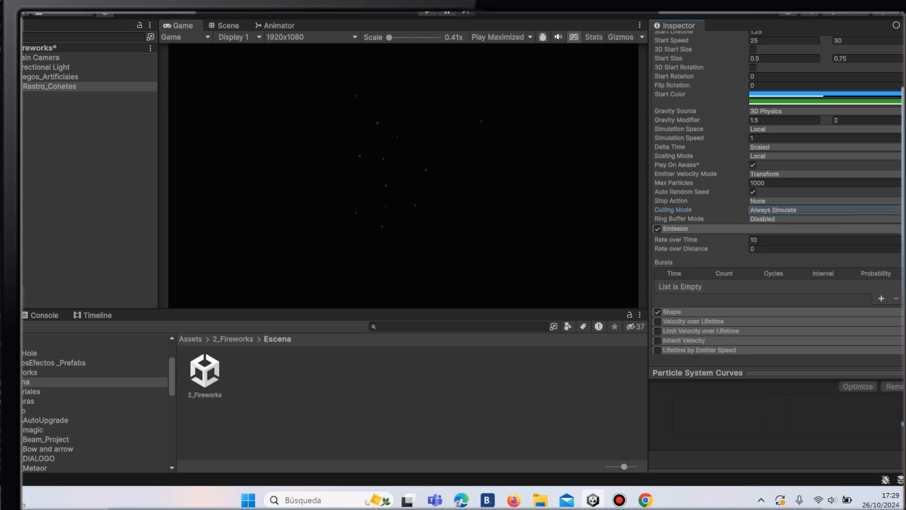
{"action": "left_click", "coordinate": [783, 239]}
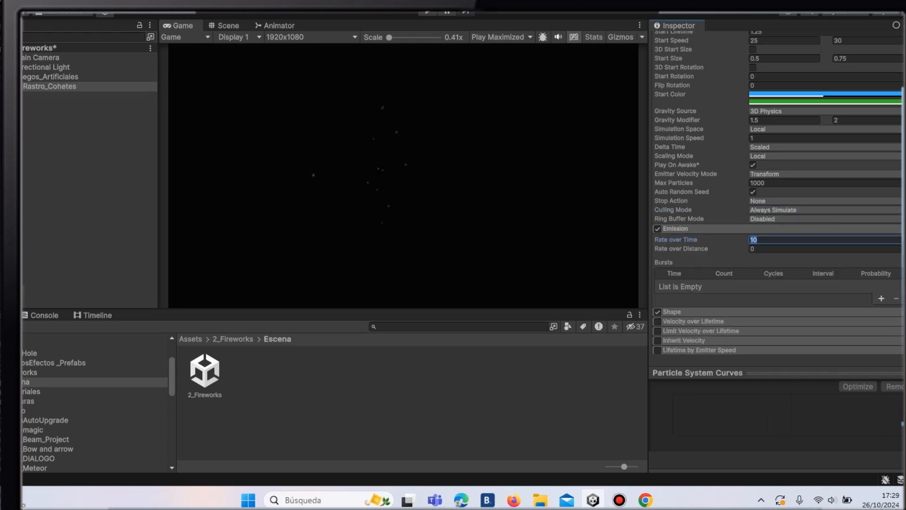
{"action": "key", "text": "BackSpace"}
Step: Set the cone angle in the Shape module to 9.73
{"action": "left_click", "coordinate": [679, 312]}
{"action": "scroll", "coordinate": [773, 264], "scroll_direction": "down", "scroll_amount": 4}
{"action": "left_click", "coordinate": [779, 211]}
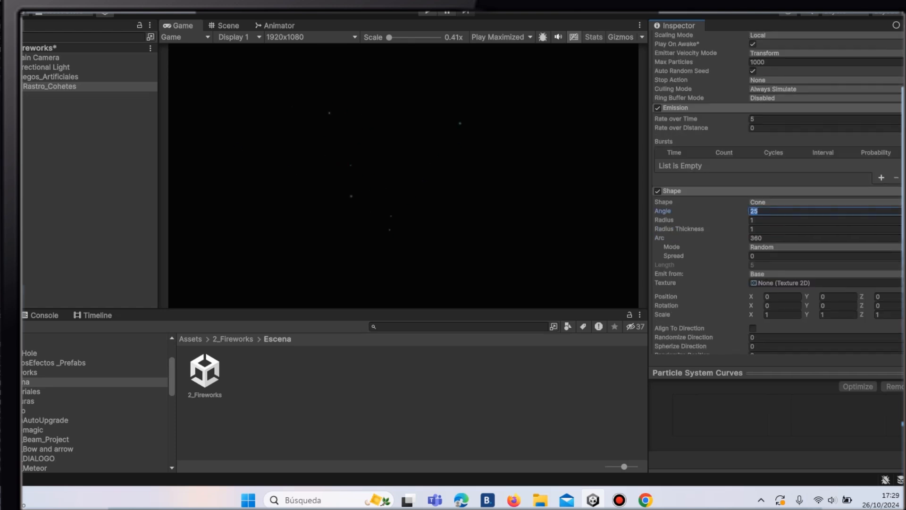
{"action": "key", "text": "BackSpace"}
{"action": "type", "text": "9.73"}
Step: Enable Size over Lifetime and give it a straight size curve descending from 1 to 0
{"action": "scroll", "coordinate": [694, 255], "scroll_direction": "down", "scroll_amount": 6}
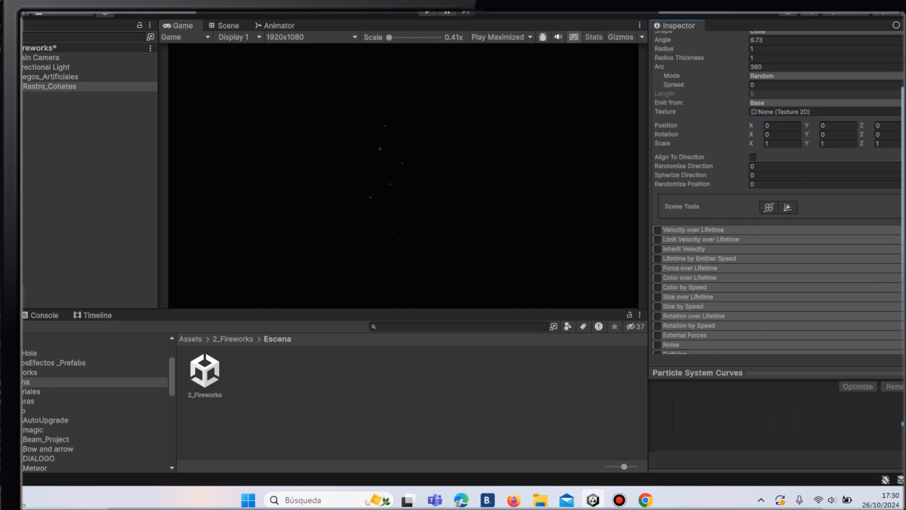
{"action": "left_click", "coordinate": [688, 296]}
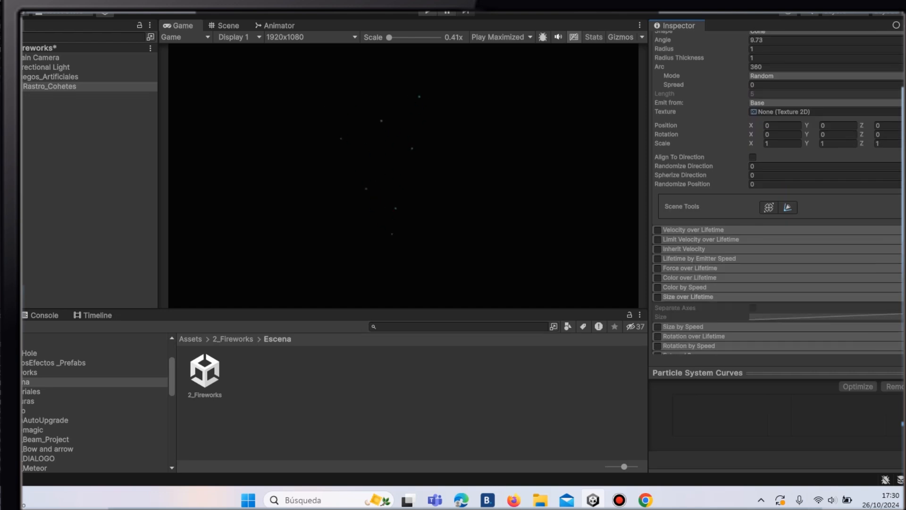
{"action": "left_click", "coordinate": [657, 297]}
{"action": "left_click", "coordinate": [792, 317]}
{"action": "left_click_drag", "start_coordinate": [663, 436], "coordinate": [663, 397]}
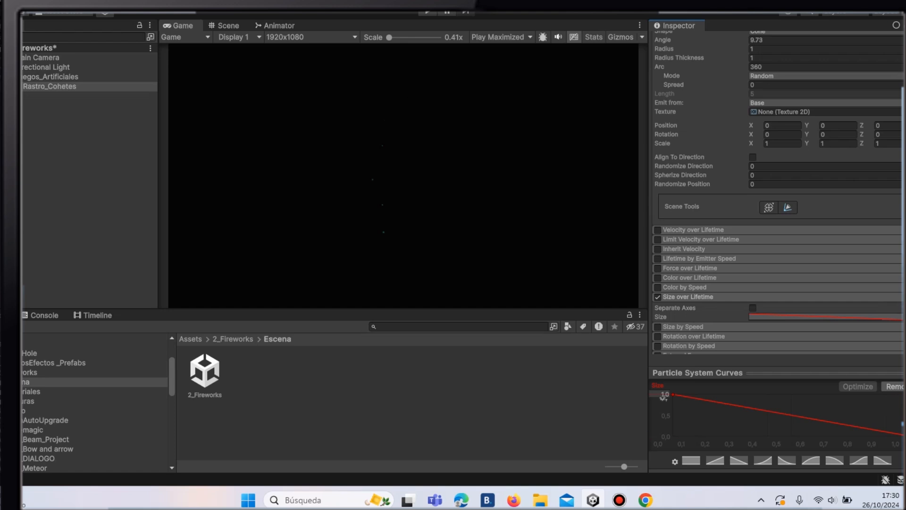
Step: Enable Sub Emitters and set the first entry to trigger on Death and inherit Color
{"action": "scroll", "coordinate": [663, 398], "scroll_direction": "down", "scroll_amount": 6}
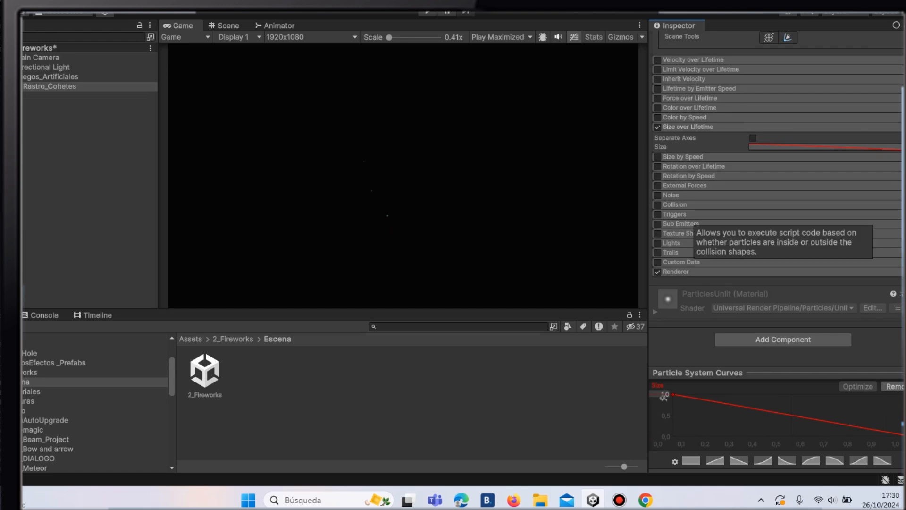
{"action": "left_click", "coordinate": [657, 224]}
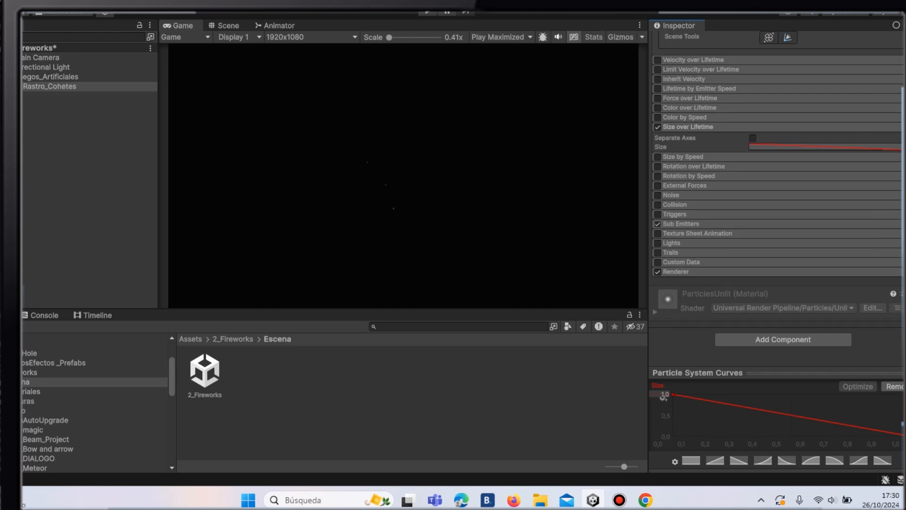
{"action": "left_click", "coordinate": [681, 224]}
{"action": "left_click", "coordinate": [710, 239]}
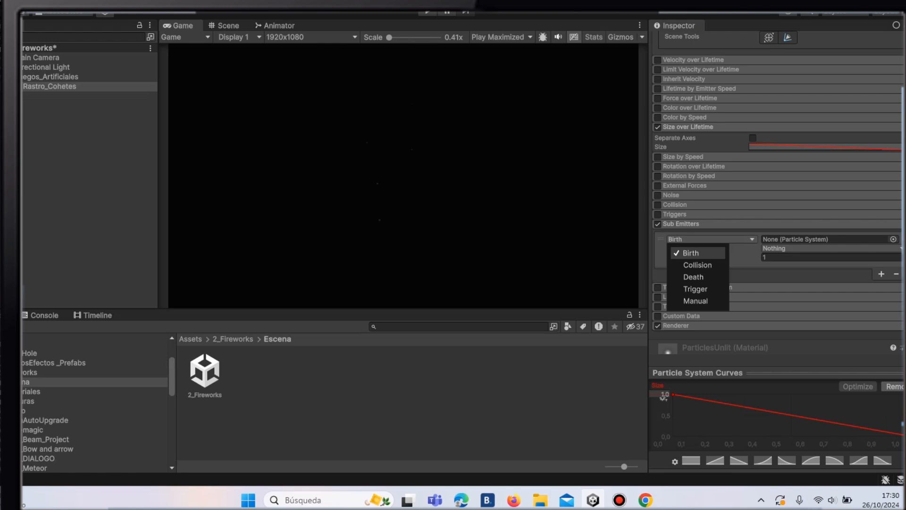
{"action": "left_click", "coordinate": [686, 277]}
{"action": "left_click", "coordinate": [802, 248]}
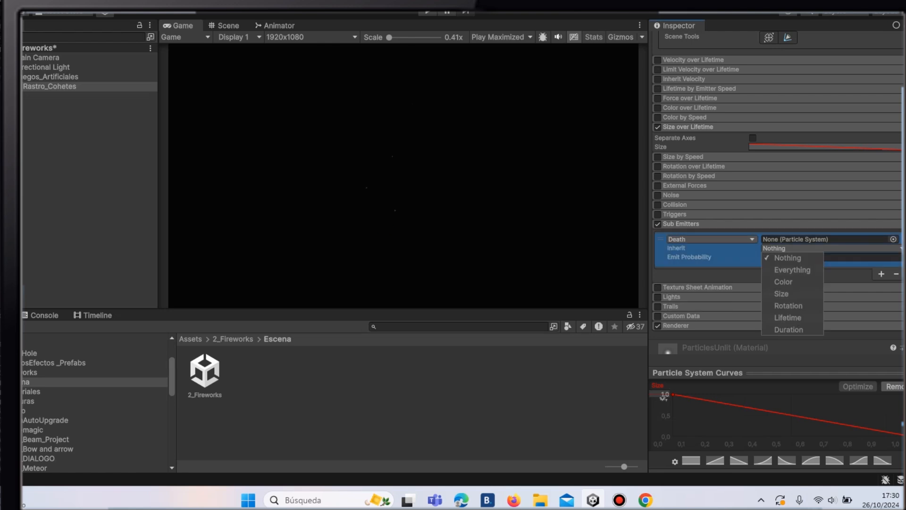
{"action": "left_click", "coordinate": [787, 282]}
{"action": "left_click", "coordinate": [788, 282]}
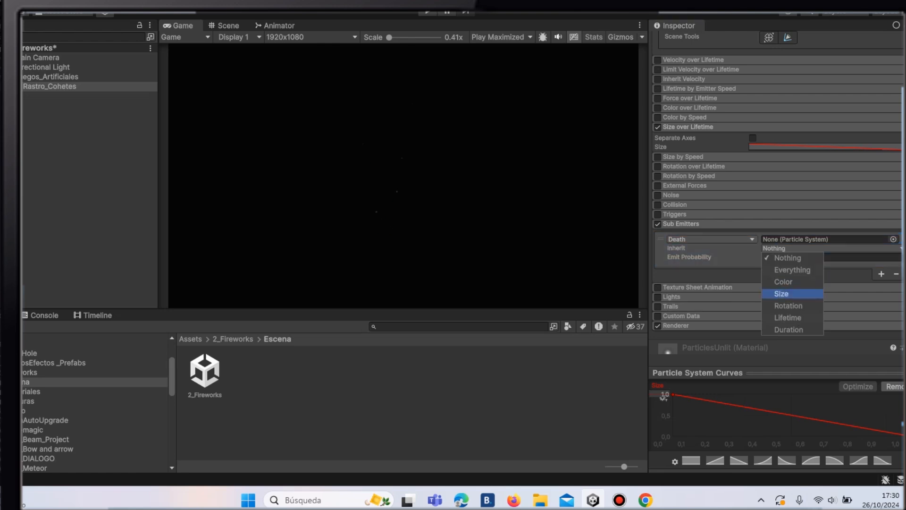
{"action": "left_click", "coordinate": [788, 282]}
Step: Add two more sub-emitter entries with the same Death and Color settings
{"action": "left_click", "coordinate": [722, 263]}
{"action": "scroll", "coordinate": [722, 263], "scroll_direction": "down", "scroll_amount": 2}
{"action": "left_click", "coordinate": [880, 220]}
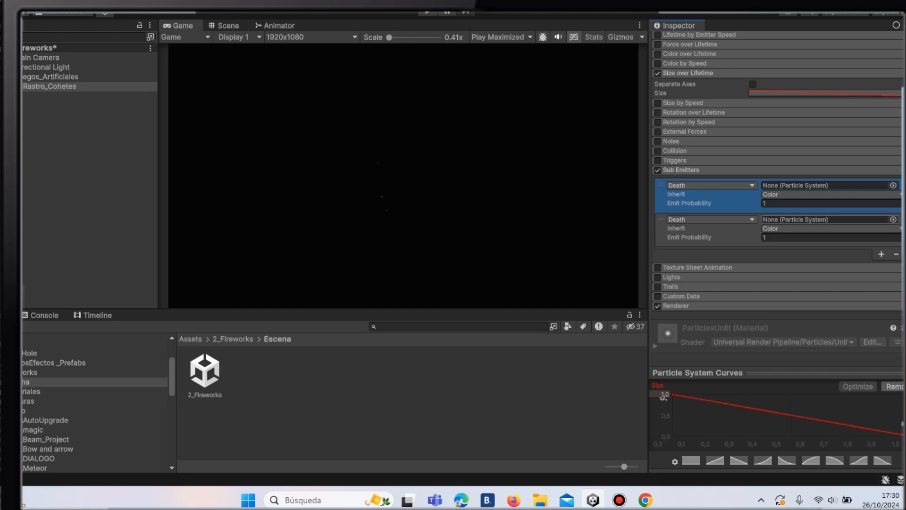
{"action": "left_click", "coordinate": [881, 254]}
Step: Enable the Trails module on the rocket-trail particle system and set the trail Lifetime to 0.25
{"action": "scroll", "coordinate": [881, 254], "scroll_direction": "down", "scroll_amount": 2}
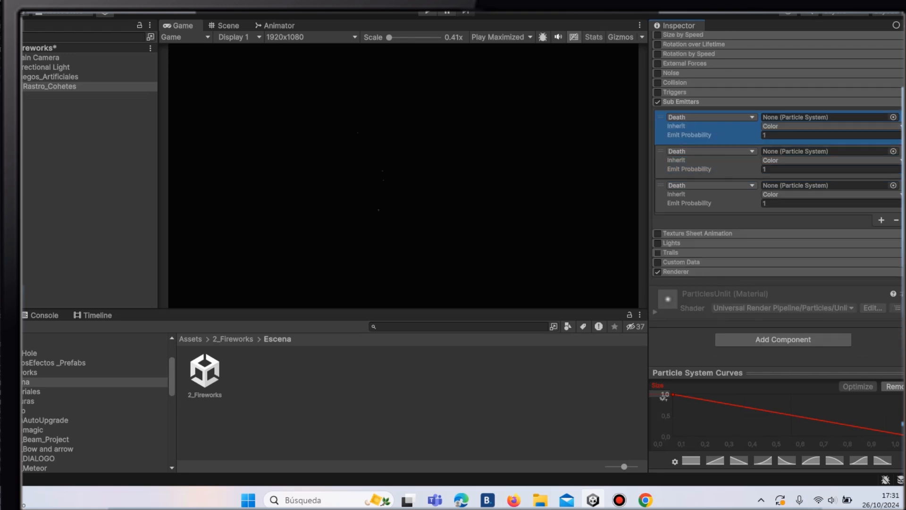
{"action": "left_click", "coordinate": [658, 253]}
{"action": "left_click", "coordinate": [694, 252]}
{"action": "left_click", "coordinate": [779, 282]}
{"action": "key", "text": "BackSpace"}
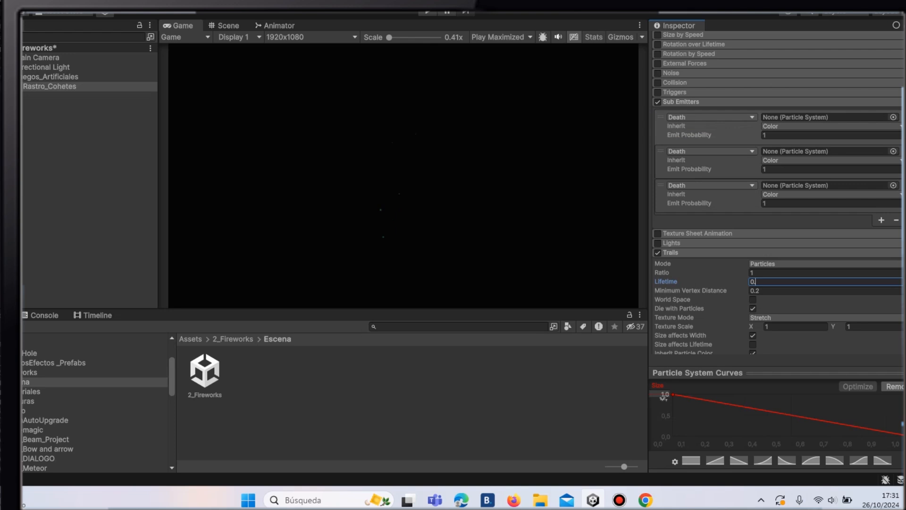
{"action": "type", "text": "0.25"}
{"action": "key", "text": "Return"}
Step: Set the trails' Color over Lifetime to white with an alpha of 110
{"action": "scroll", "coordinate": [779, 189], "scroll_direction": "down", "scroll_amount": 5}
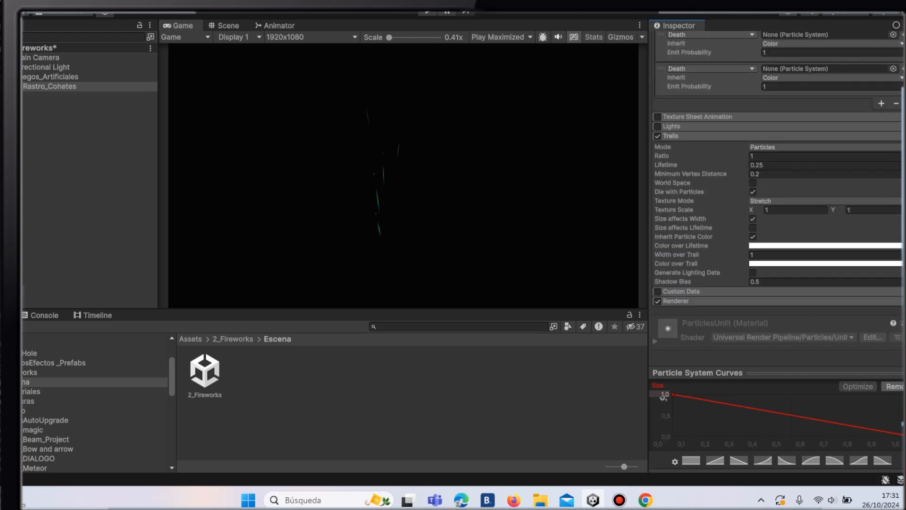
{"action": "left_click", "coordinate": [812, 245]}
{"action": "left_click_drag", "start_coordinate": [881, 429], "coordinate": [837, 429]}
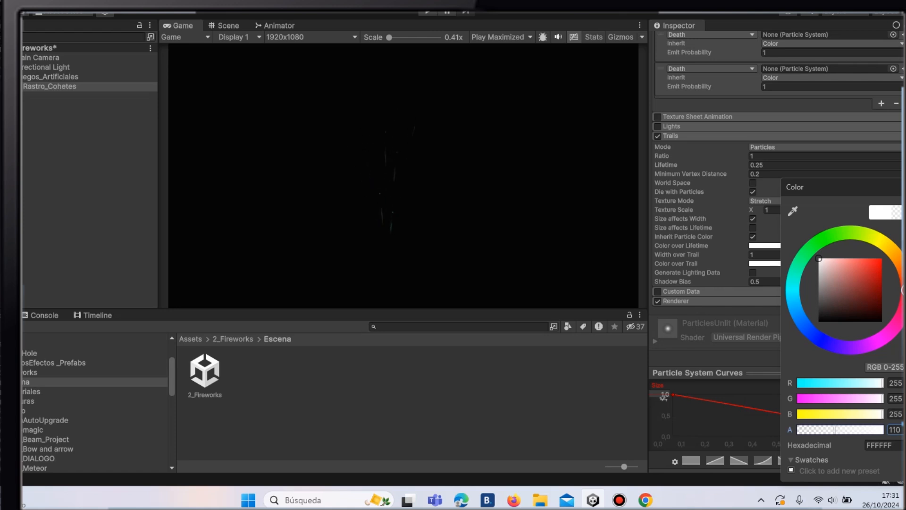
{"action": "key", "text": "Return"}
Step: Change the trails' Width over Trail to a straight curve descending from 0.4 to 0
{"action": "left_click", "coordinate": [903, 254]}
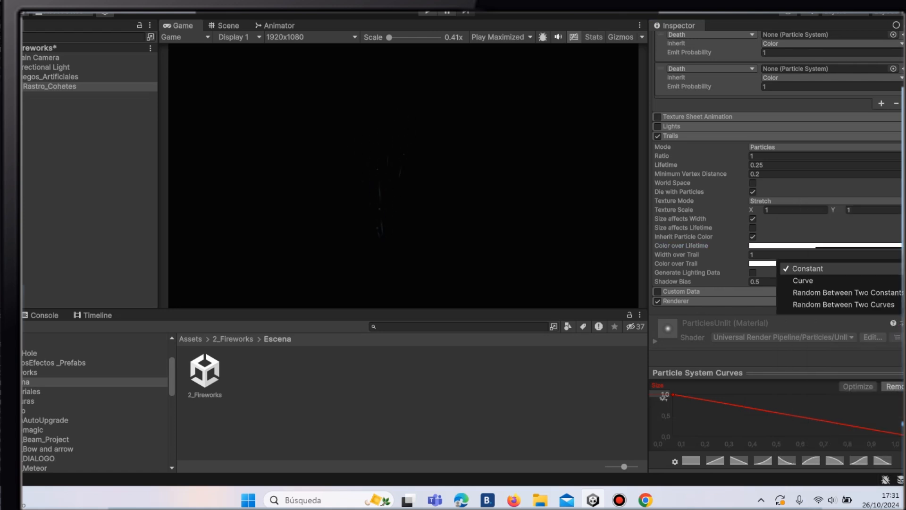
{"action": "left_click", "coordinate": [839, 280]}
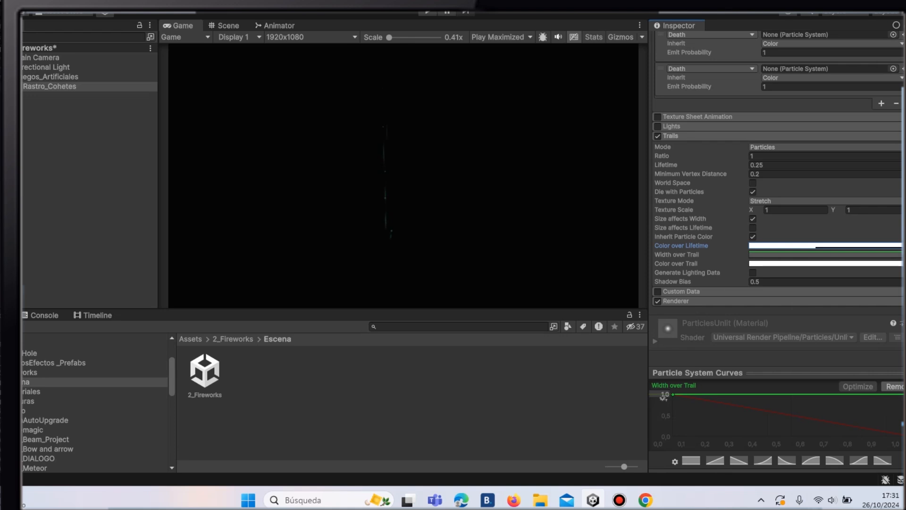
{"action": "left_click", "coordinate": [665, 394]}
{"action": "type", "text": "0"}
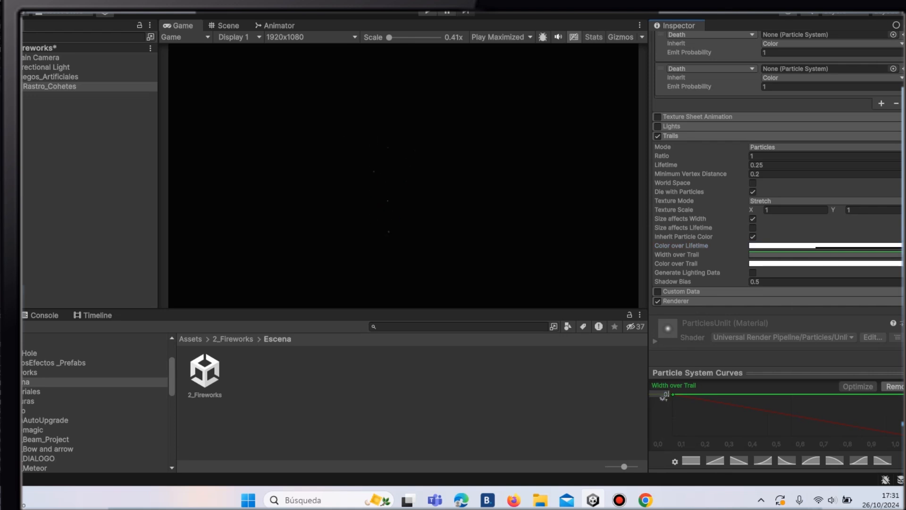
{"action": "type", "text": ".4"}
{"action": "key", "text": "Return"}
{"action": "left_click", "coordinate": [774, 255]}
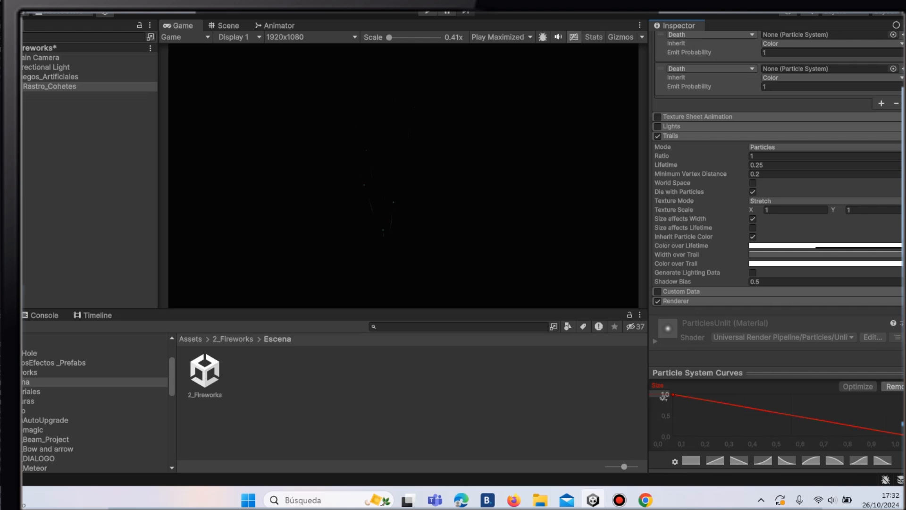
{"action": "left_click", "coordinate": [802, 254]}
{"action": "left_click", "coordinate": [738, 461]}
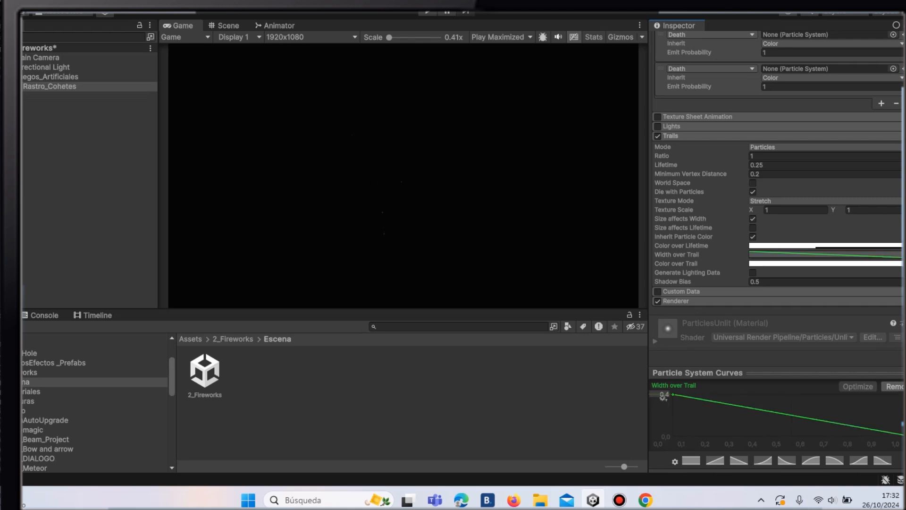
Step: Make Color over Trail a white gradient that fades to alpha 0 at the 100% location
{"action": "left_click", "coordinate": [903, 264]}
{"action": "left_click", "coordinate": [869, 287]}
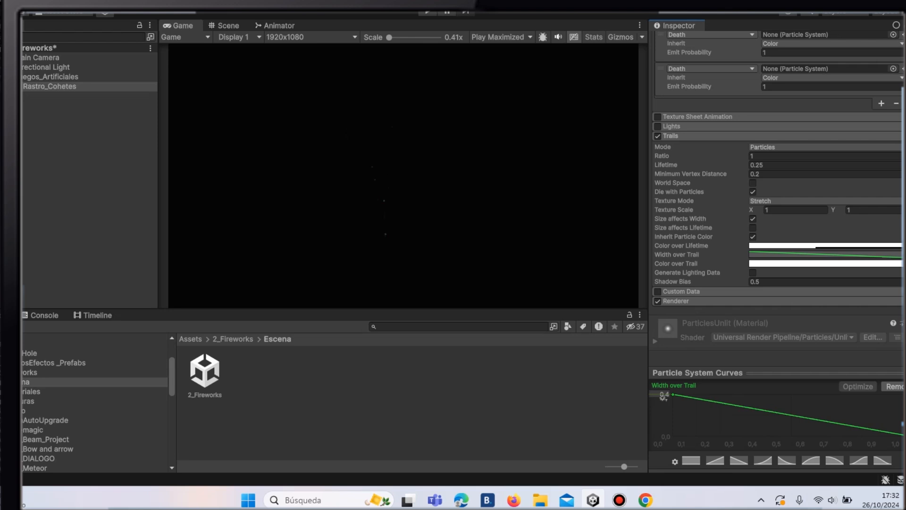
{"action": "left_click", "coordinate": [825, 263]}
{"action": "left_click", "coordinate": [449, 114]}
{"action": "left_click_drag", "start_coordinate": [324, 166], "coordinate": [287, 166]}
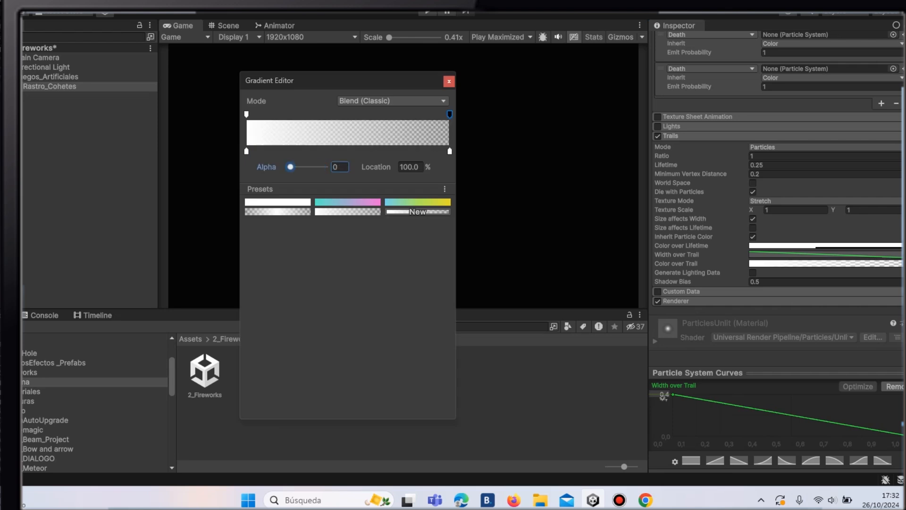
{"action": "left_click", "coordinate": [449, 82]}
Step: In the Renderer module, search the materials for "nube" and assign a matching one as the particle Material
{"action": "left_click", "coordinate": [755, 301]}
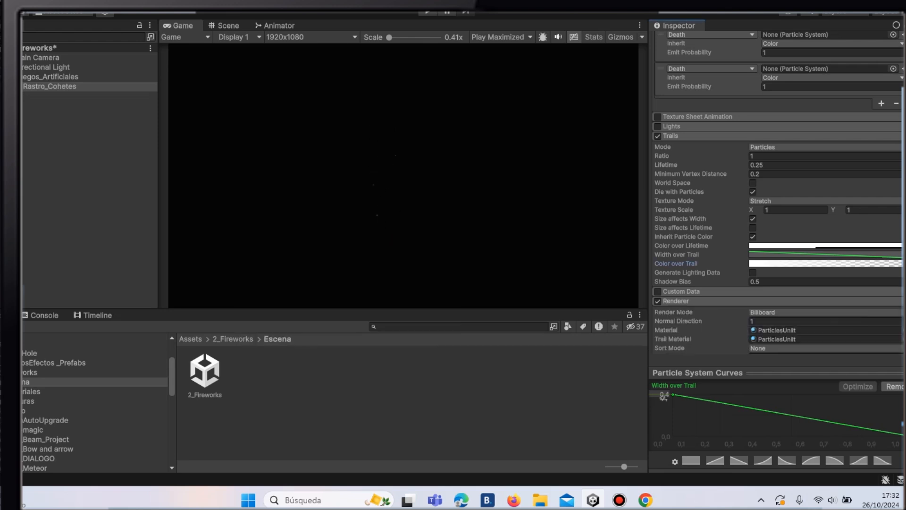
{"action": "scroll", "coordinate": [754, 301], "scroll_direction": "down", "scroll_amount": 7}
{"action": "left_click", "coordinate": [903, 75]}
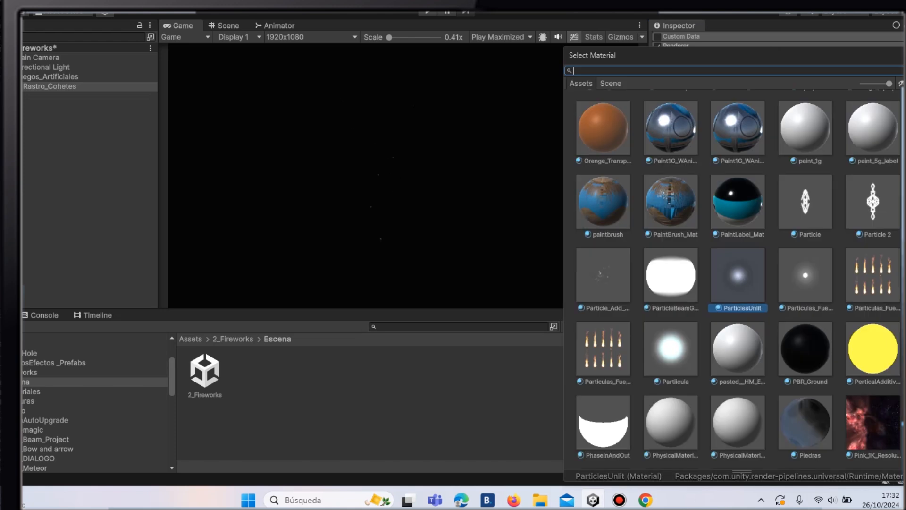
{"action": "type", "text": "nube"}
{"action": "left_click", "coordinate": [665, 126]}
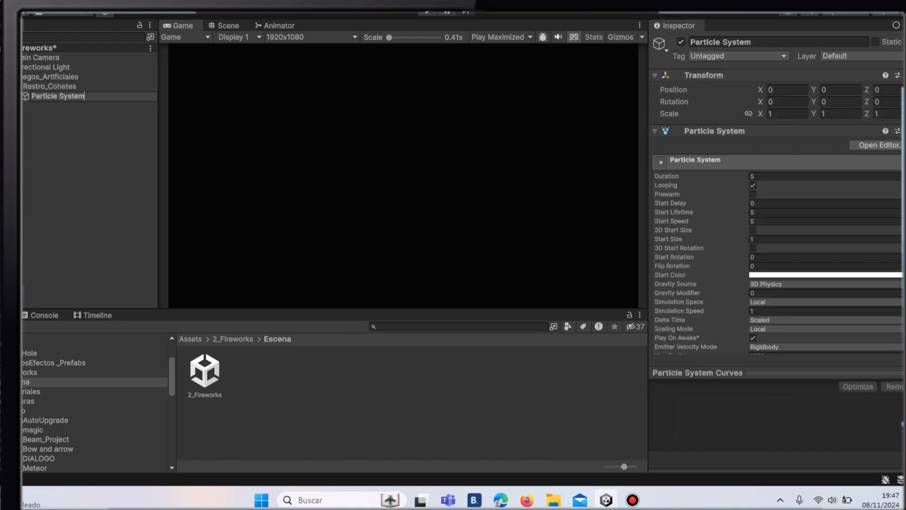
Step: Rename the new child particle system under Rastro_Cohetes as Subemisor
{"action": "key", "text": "BackSpace"}
{"action": "key", "text": "BackSpace"}
{"action": "key", "text": "BackSpace"}
{"action": "key", "text": "BackSpace"}
{"action": "key", "text": "BackSpace"}
{"action": "key", "text": "BackSpace"}
{"action": "key", "text": "BackSpace"}
{"action": "key", "text": "BackSpace"}
{"action": "key", "text": "BackSpace"}
{"action": "key", "text": "BackSpace"}
{"action": "key", "text": "BackSpace"}
{"action": "key", "text": "BackSpace"}
{"action": "key", "text": "BackSpace"}
{"action": "key", "text": "BackSpace"}
{"action": "key", "text": "BackSpace"}
{"action": "type", "text": "Subemisor"}
Step: Set Subemisor's Start Delay to 0.1 and its Start Lifetime to random between the constants 1 and 1.5
{"action": "left_click", "coordinate": [902, 204]}
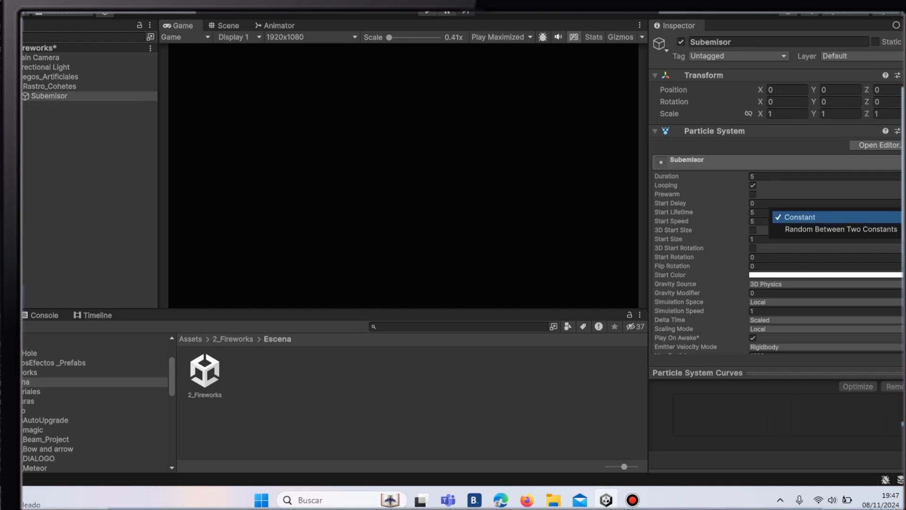
{"action": "left_click", "coordinate": [849, 203]}
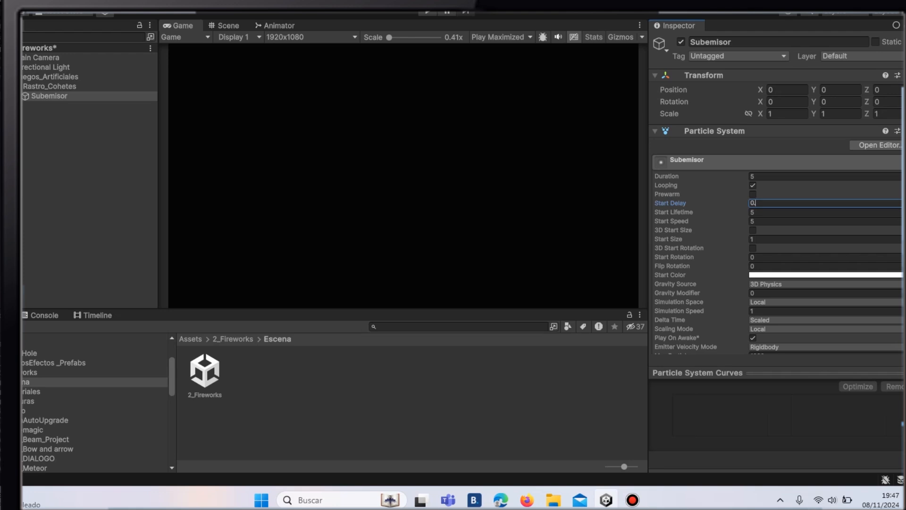
{"action": "left_click", "coordinate": [902, 212]}
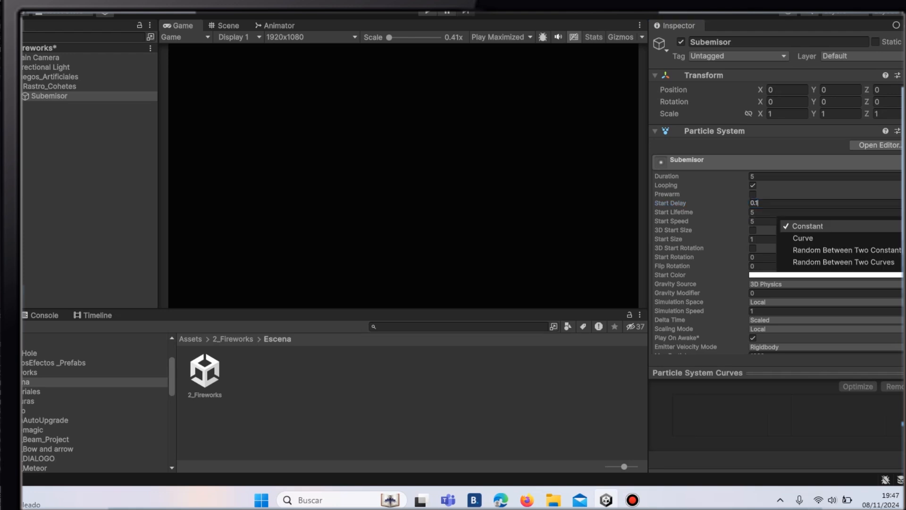
{"action": "left_click", "coordinate": [812, 250]}
{"action": "left_click", "coordinate": [784, 213]}
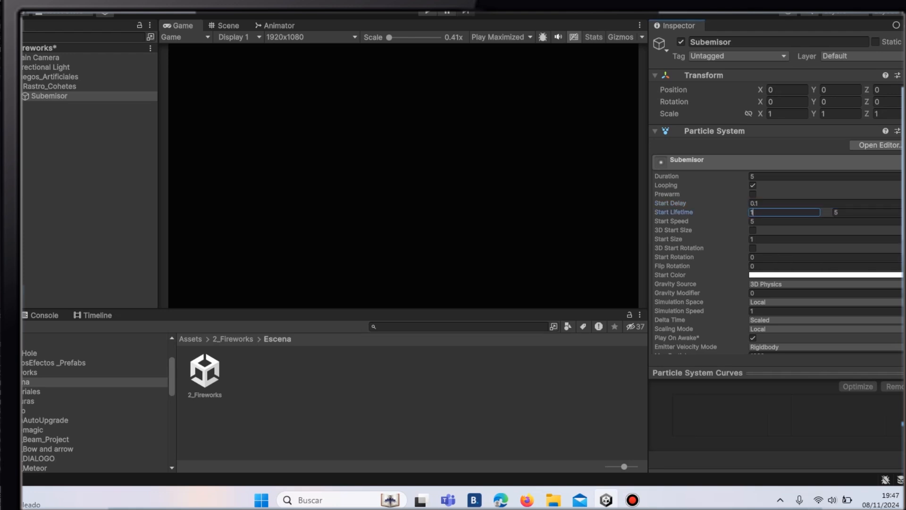
{"action": "key", "text": "Tab"}
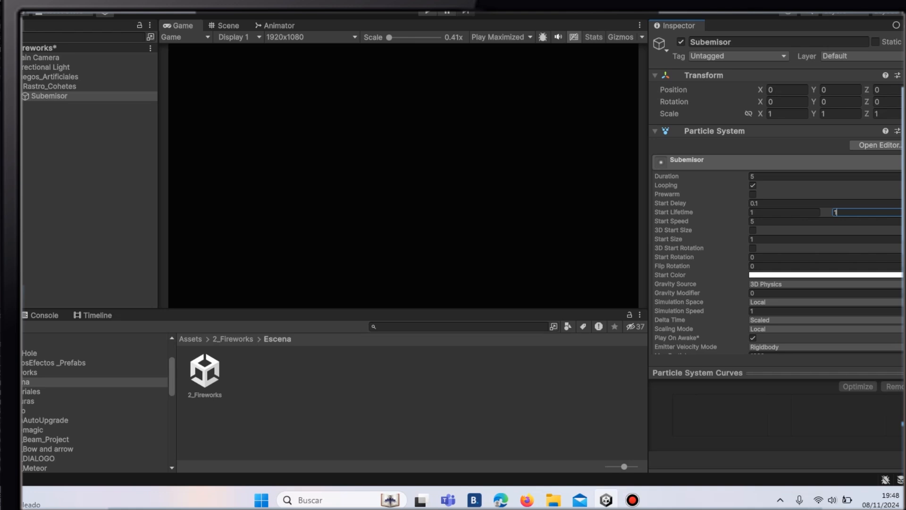
{"action": "type", "text": "1.5"}
Step: Set Subemisor's Start Speed to random between the constants 2 and 3, and preview it in the Game view
{"action": "left_click", "coordinate": [901, 221]}
{"action": "left_click", "coordinate": [812, 259]}
{"action": "left_click", "coordinate": [784, 221]}
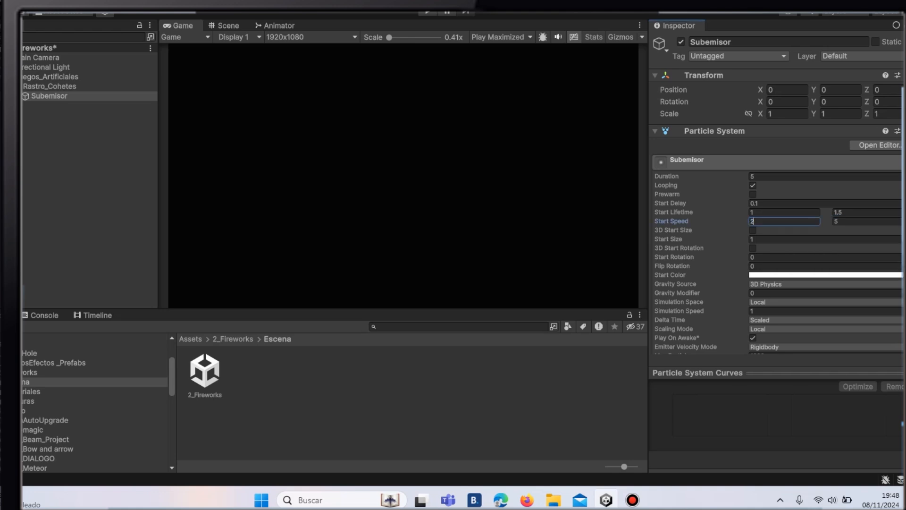
{"action": "type", "text": "2"}
{"action": "key", "text": "Tab"}
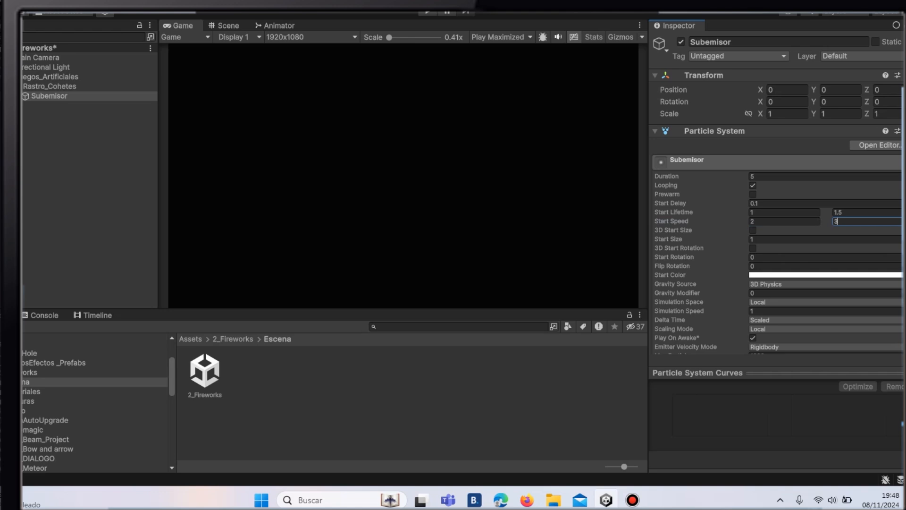
{"action": "left_click", "coordinate": [228, 26]}
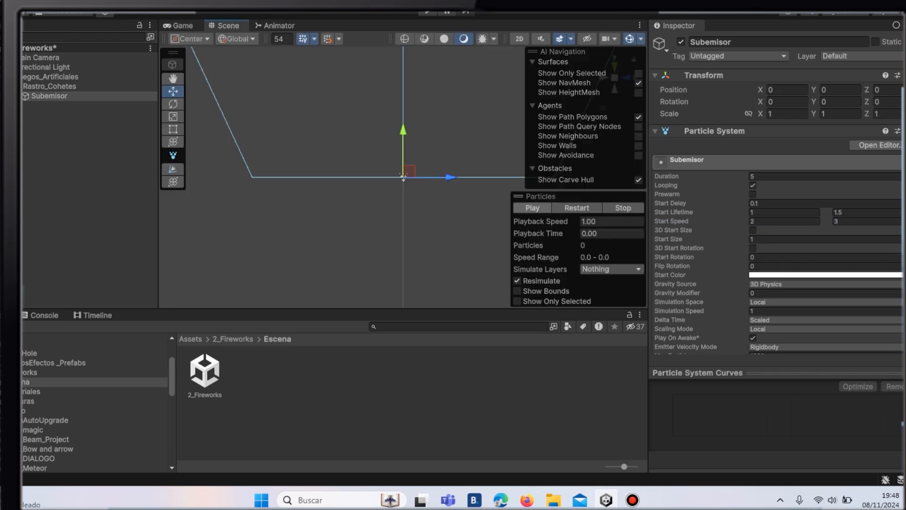
{"action": "left_click", "coordinate": [182, 26]}
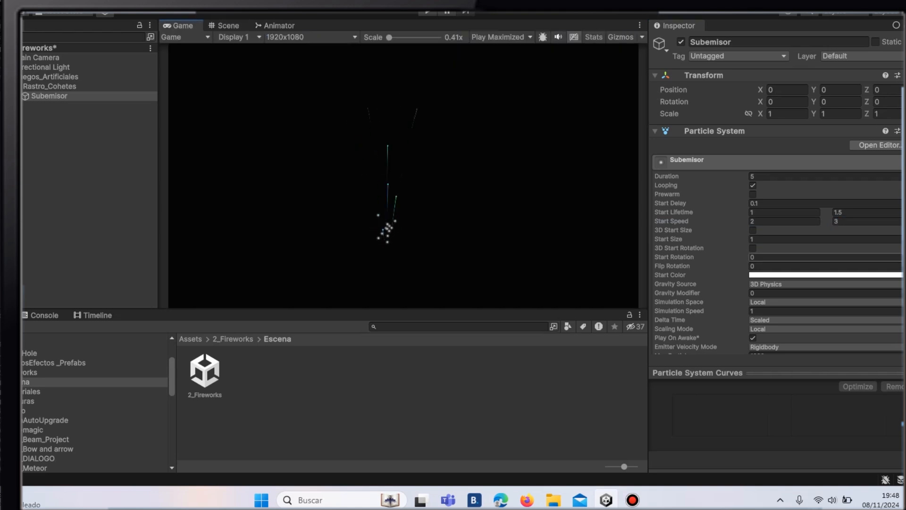
Step: Set Subemisor's Start Size to random between the constants 0.4 and 0.5
{"action": "left_click", "coordinate": [903, 239]}
{"action": "left_click", "coordinate": [849, 277]}
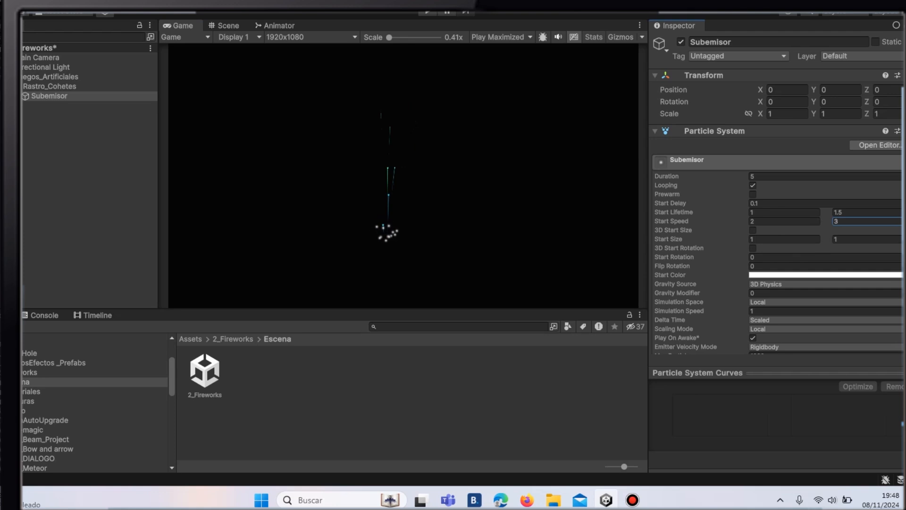
{"action": "left_click", "coordinate": [784, 239]}
{"action": "key", "text": "BackSpace"}
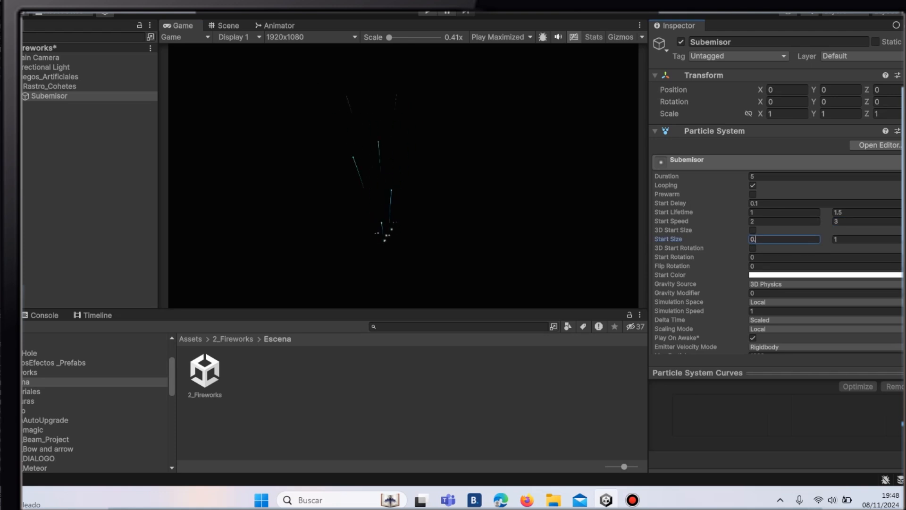
{"action": "type", "text": "0.4"}
{"action": "key", "text": "Tab"}
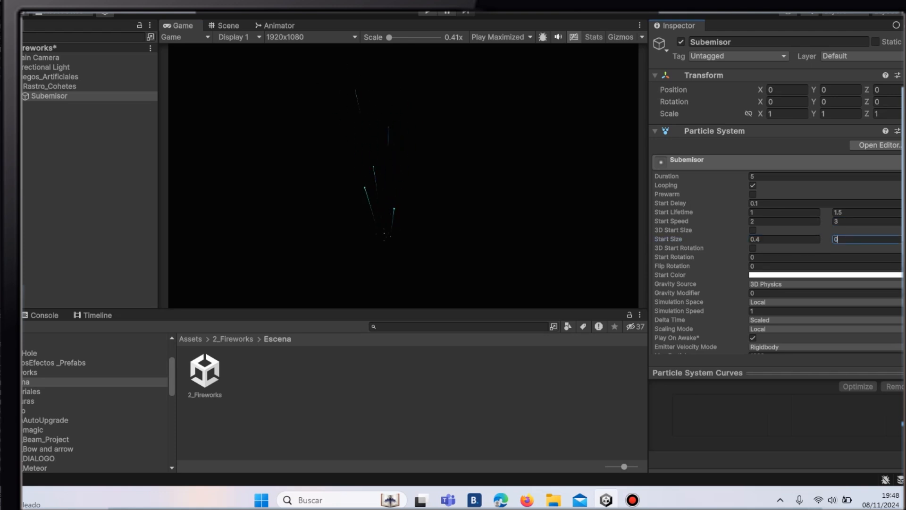
{"action": "type", "text": "0.5"}
{"action": "key", "text": "Return"}
Step: Set Subemisor's Gravity Modifier to random between the constants 0.4 and 0.6
{"action": "scroll", "coordinate": [776, 212], "scroll_direction": "down", "scroll_amount": 3}
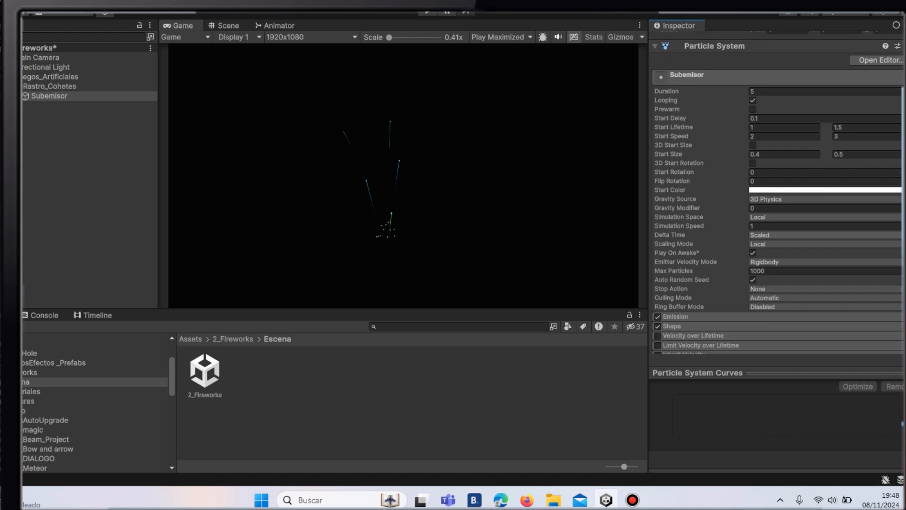
{"action": "left_click", "coordinate": [901, 208]}
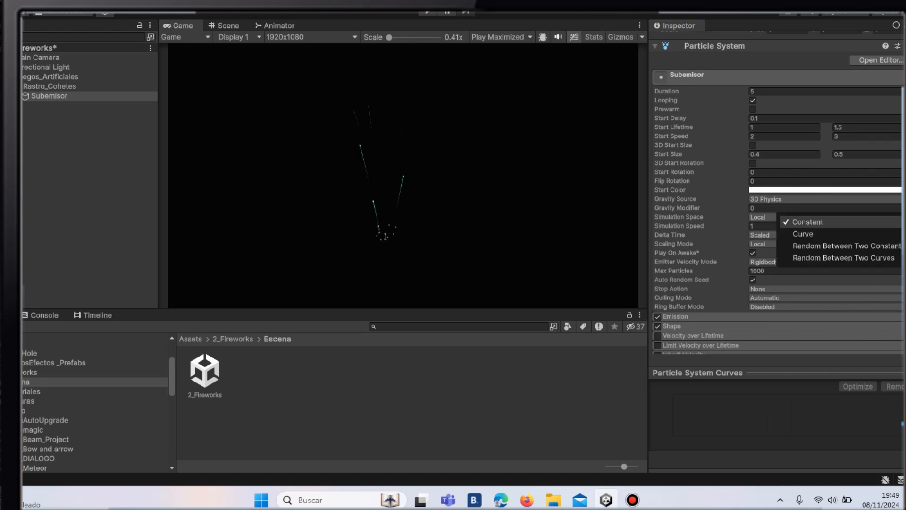
{"action": "left_click", "coordinate": [812, 246]}
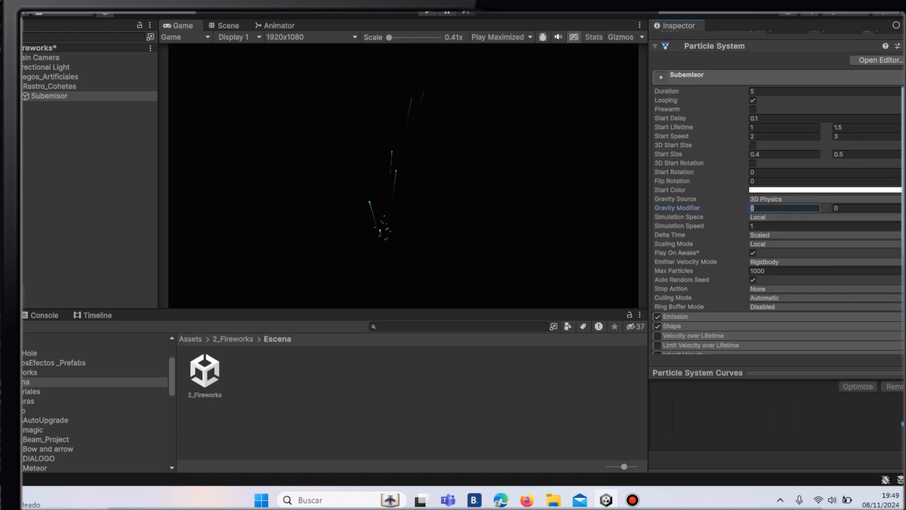
{"action": "type", "text": "4"}
{"action": "key", "text": "Tab"}
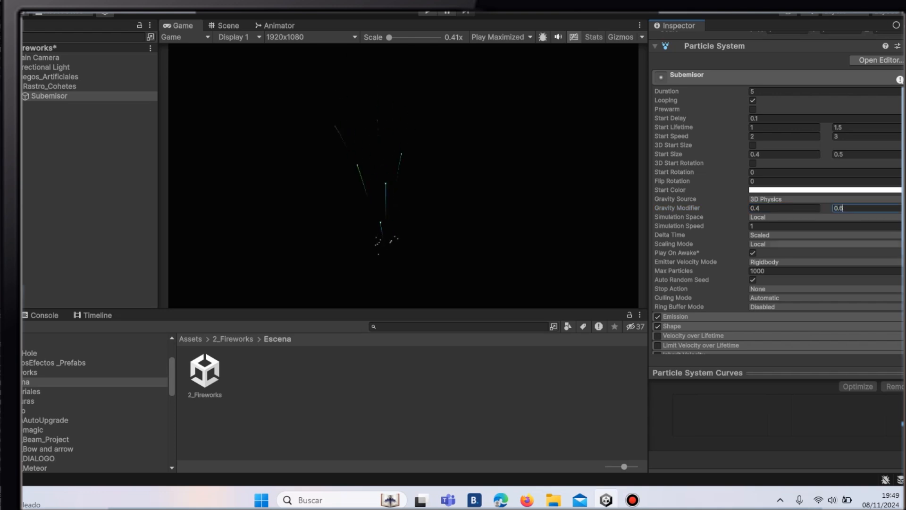
Step: Set Subemisor's Emitter Velocity Mode to Transform and its Culling Mode to Always Simulate
{"action": "left_click", "coordinate": [778, 262]}
{"action": "left_click", "coordinate": [774, 275]}
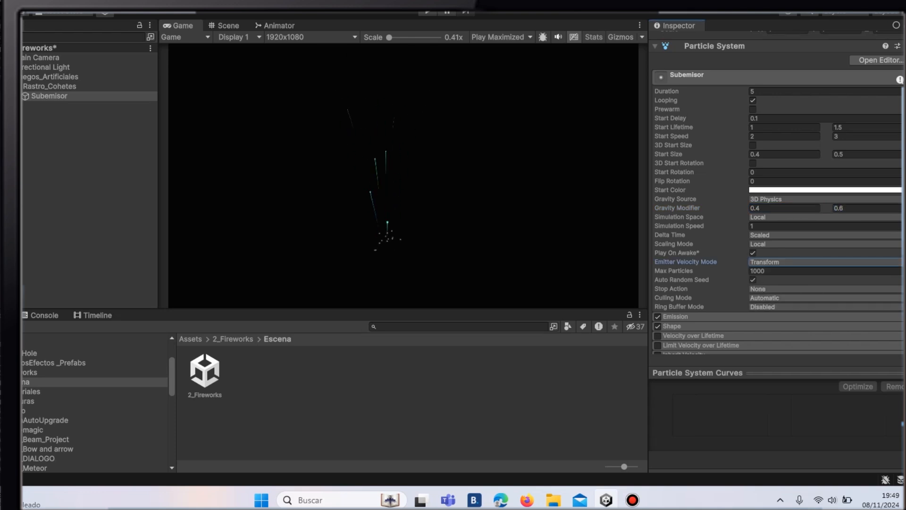
{"action": "left_click", "coordinate": [778, 298]}
{"action": "left_click", "coordinate": [792, 348]}
Step: Set the Rate over Time in Subemisor's Emission module to 0
{"action": "left_click", "coordinate": [675, 316]}
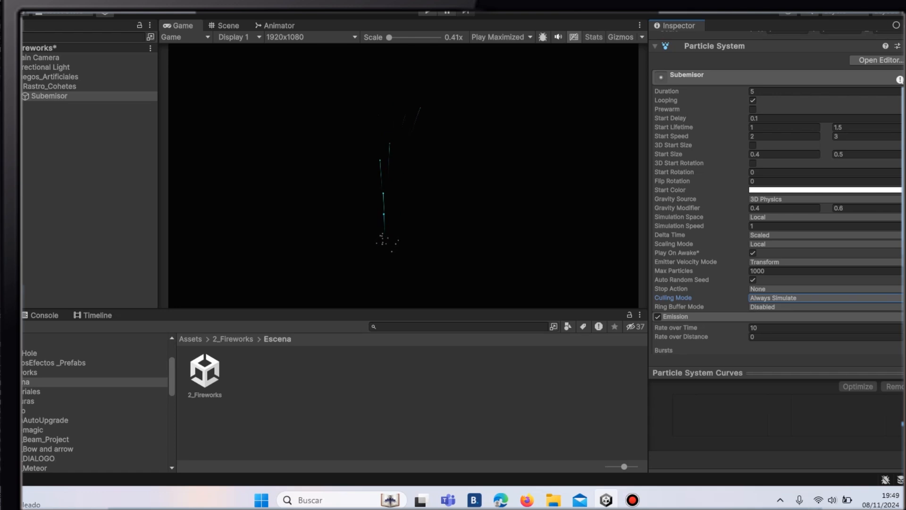
{"action": "scroll", "coordinate": [774, 264], "scroll_direction": "down", "scroll_amount": 3}
{"action": "left_click", "coordinate": [773, 236]}
{"action": "key", "text": "BackSpace"}
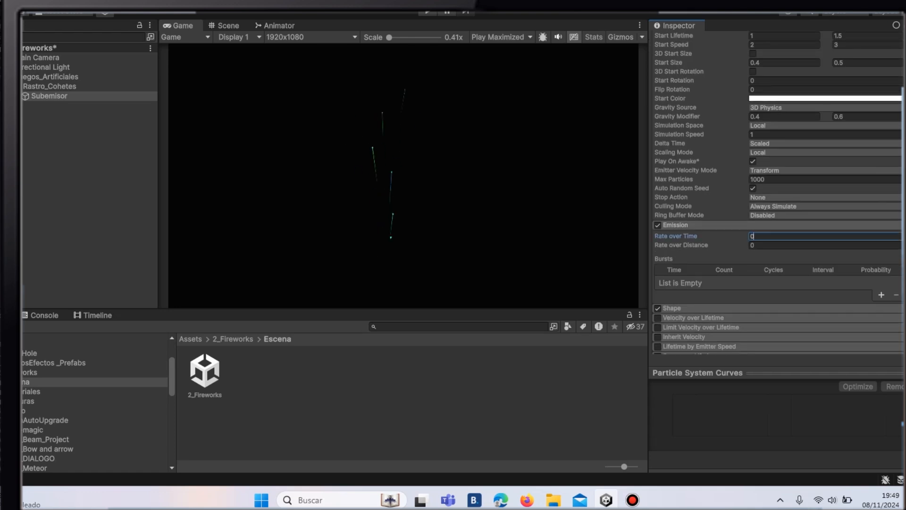
Step: Add an emission burst to Subemisor with its Count random between the constants 30 and 60
{"action": "left_click", "coordinate": [881, 294]}
{"action": "left_click", "coordinate": [747, 282]}
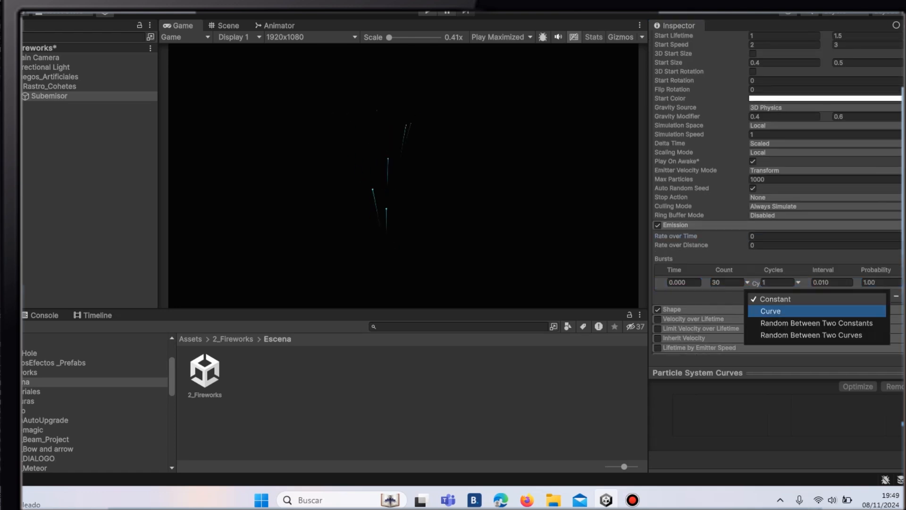
{"action": "left_click", "coordinate": [766, 310]}
{"action": "left_click", "coordinate": [747, 282]}
{"action": "left_click", "coordinate": [792, 322]}
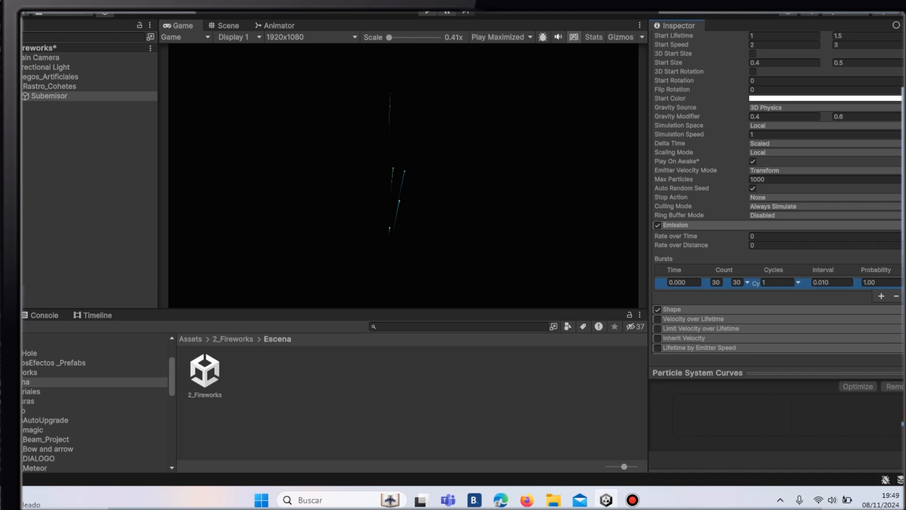
{"action": "left_click", "coordinate": [736, 282]}
{"action": "key", "text": "BackSpace"}
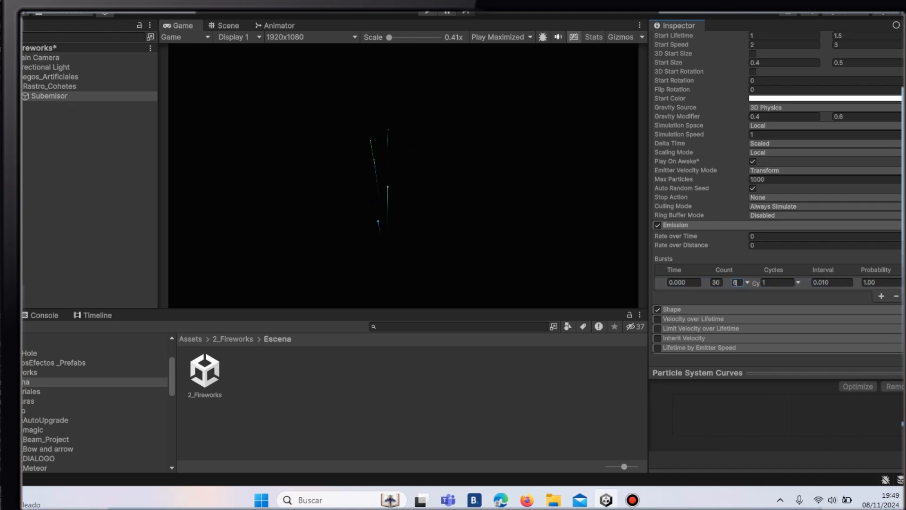
Step: Set Subemisor's emission shape to Sphere with a Radius of 0.1
{"action": "left_click", "coordinate": [672, 309]}
{"action": "scroll", "coordinate": [698, 307], "scroll_direction": "down", "scroll_amount": 4}
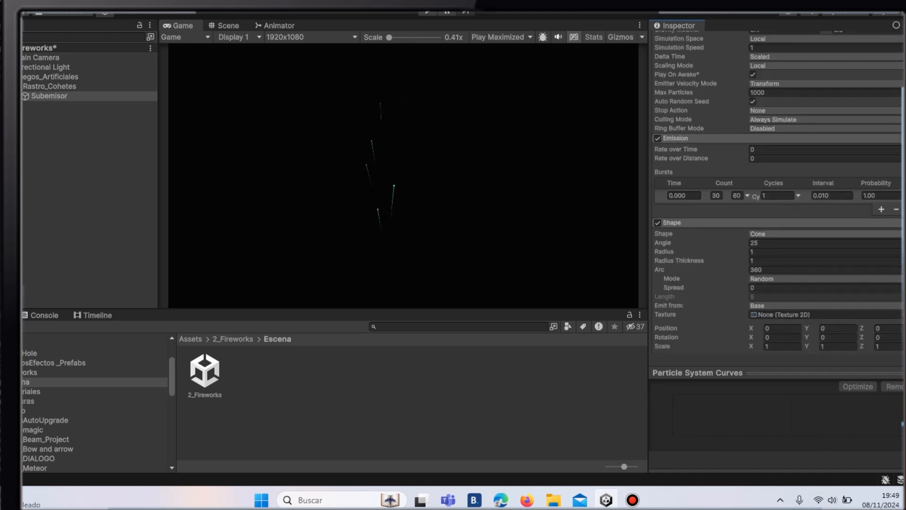
{"action": "left_click", "coordinate": [783, 234]}
{"action": "left_click", "coordinate": [777, 247]}
{"action": "left_click", "coordinate": [784, 242]}
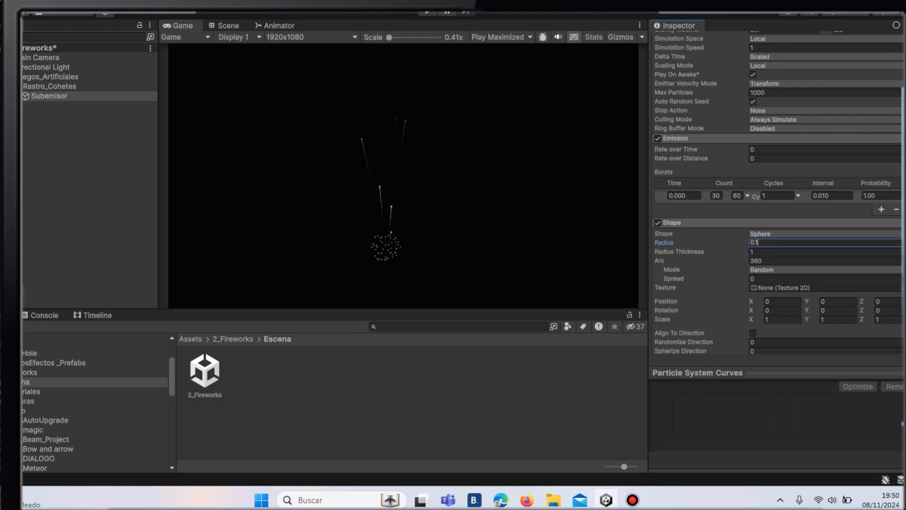
{"action": "left_click", "coordinate": [680, 222]}
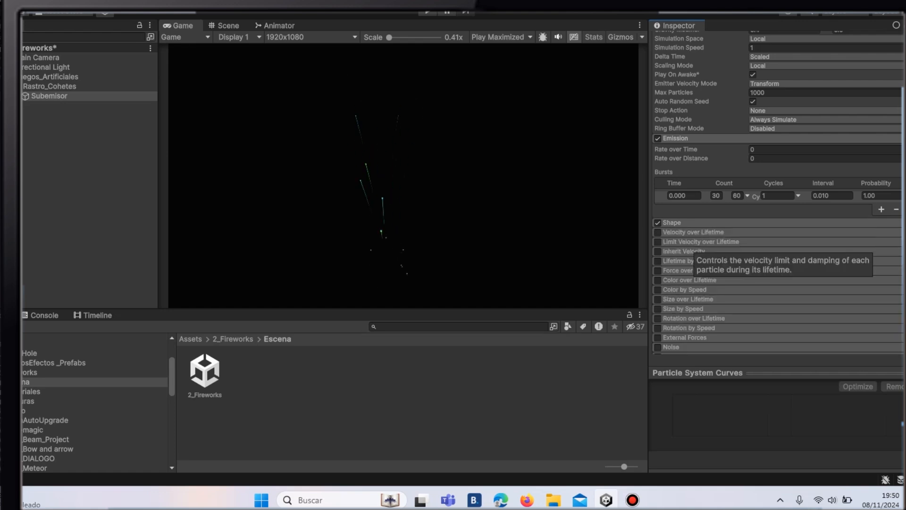
Step: Enable Subemisor's Limit Velocity over Lifetime with Dampen 0.5 and a smooth Speed curve falling from 10 to 0
{"action": "left_click", "coordinate": [657, 242]}
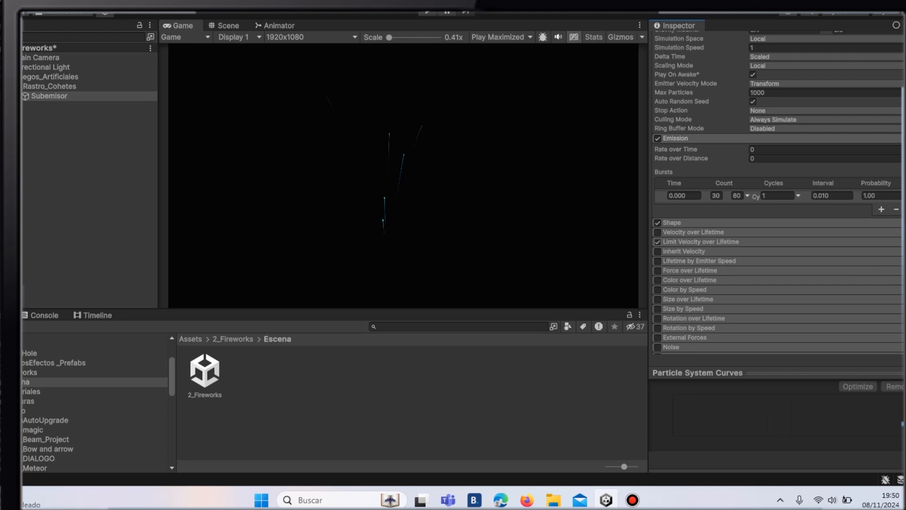
{"action": "left_click", "coordinate": [684, 241]}
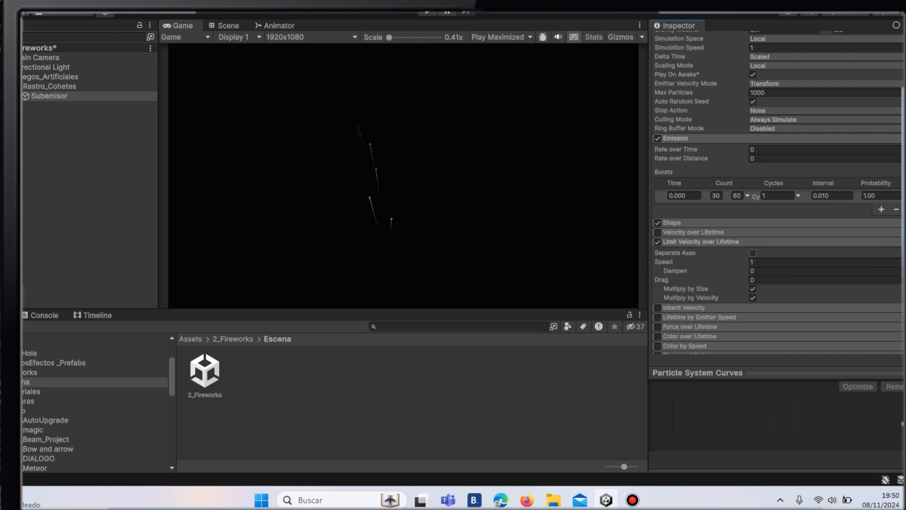
{"action": "left_click", "coordinate": [759, 271]}
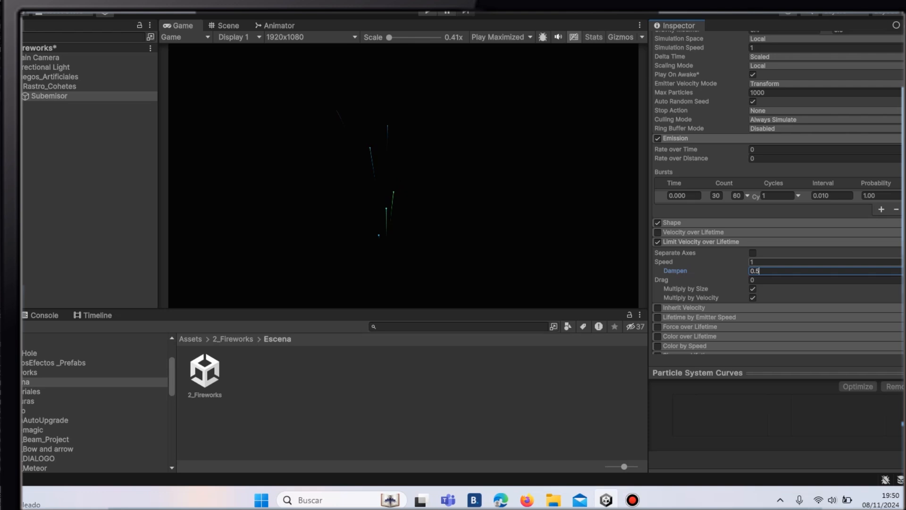
{"action": "left_click", "coordinate": [905, 262]}
{"action": "left_click", "coordinate": [899, 287]}
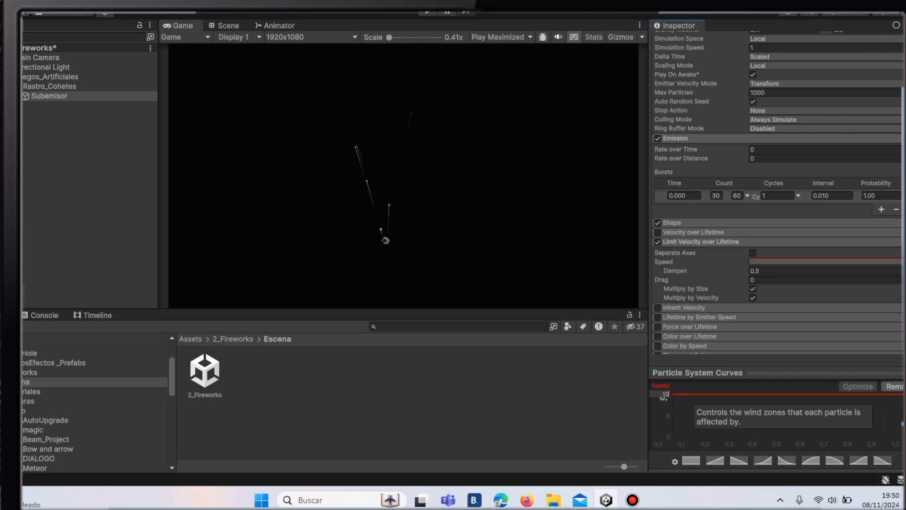
{"action": "left_click", "coordinate": [883, 461]}
Step: Enable Subemisor's Inherit Velocity module and set its Multiplier to 0.2
{"action": "scroll", "coordinate": [689, 203], "scroll_direction": "down", "scroll_amount": 5}
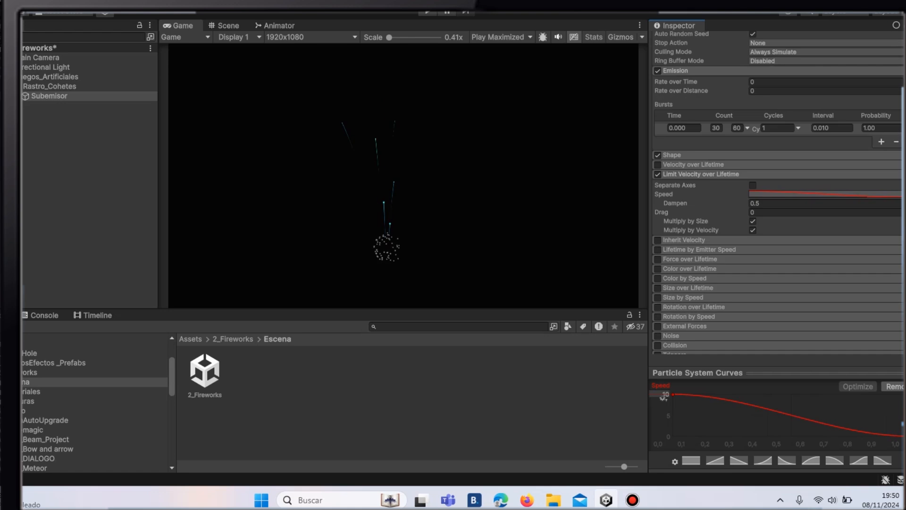
{"action": "left_click", "coordinate": [692, 200]}
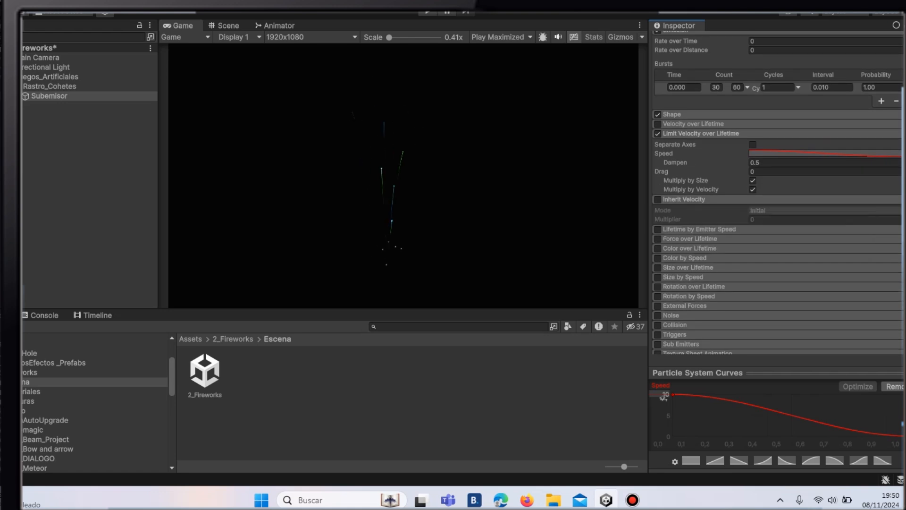
{"action": "left_click", "coordinate": [658, 200]}
{"action": "left_click", "coordinate": [774, 220]}
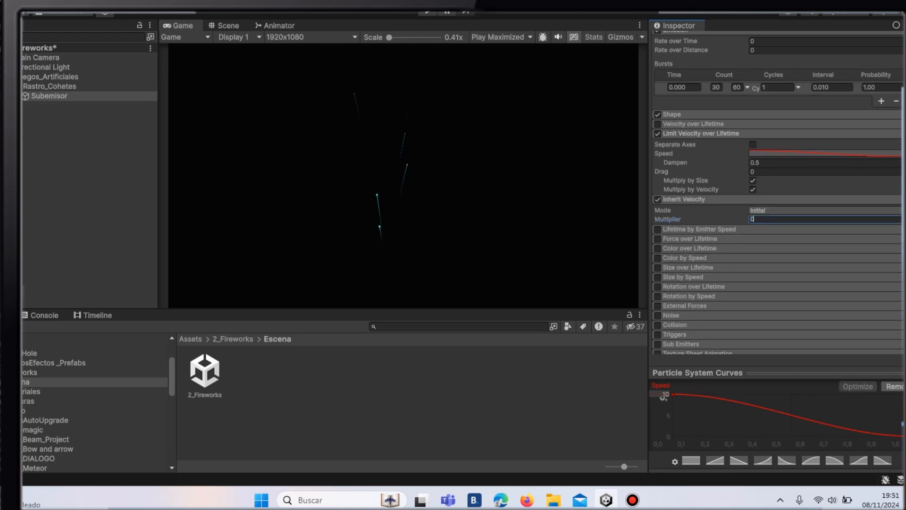
{"action": "type", "text": "0.2"}
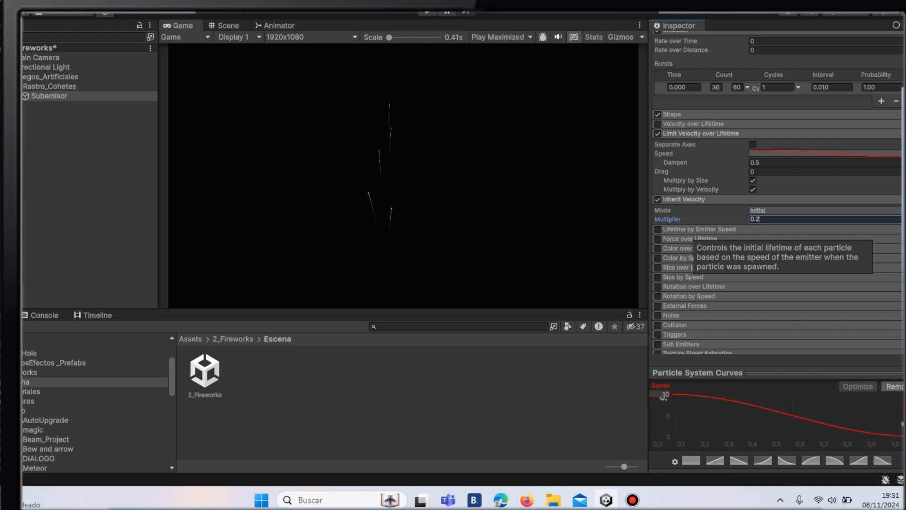
Step: Enable Color over Lifetime on Subemisor with a white gradient, adding an opaque alpha key at 50% and setting the end alpha to 0
{"action": "left_click", "coordinate": [657, 248]}
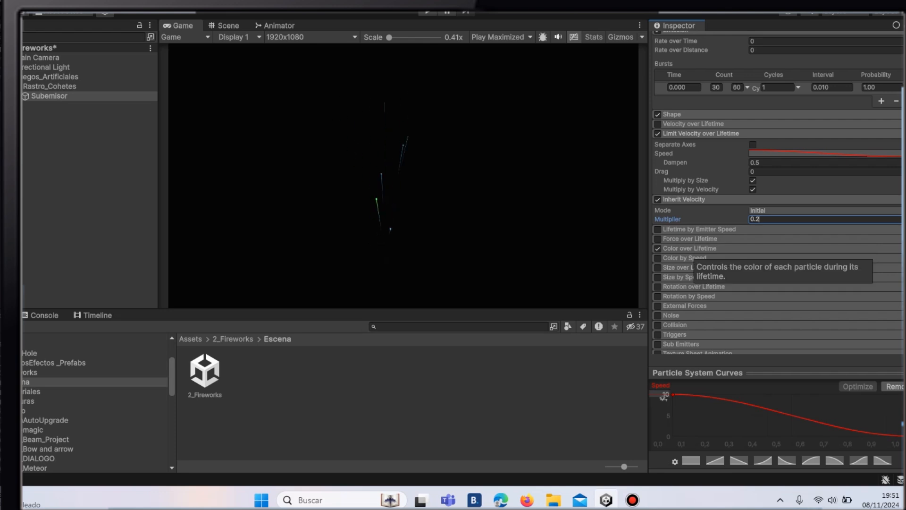
{"action": "left_click", "coordinate": [689, 249]}
{"action": "left_click", "coordinate": [797, 259]}
{"action": "left_click", "coordinate": [343, 115]}
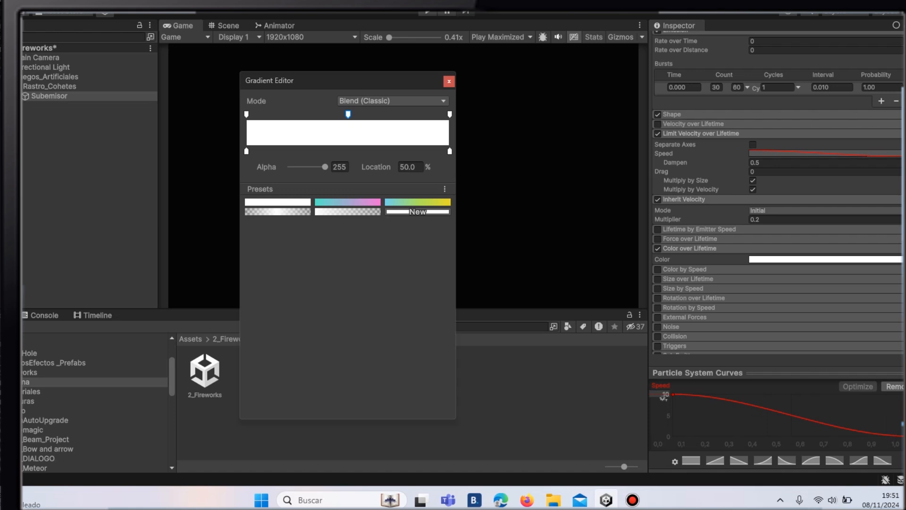
{"action": "left_click", "coordinate": [450, 114]}
{"action": "left_click_drag", "start_coordinate": [325, 166], "coordinate": [288, 167]}
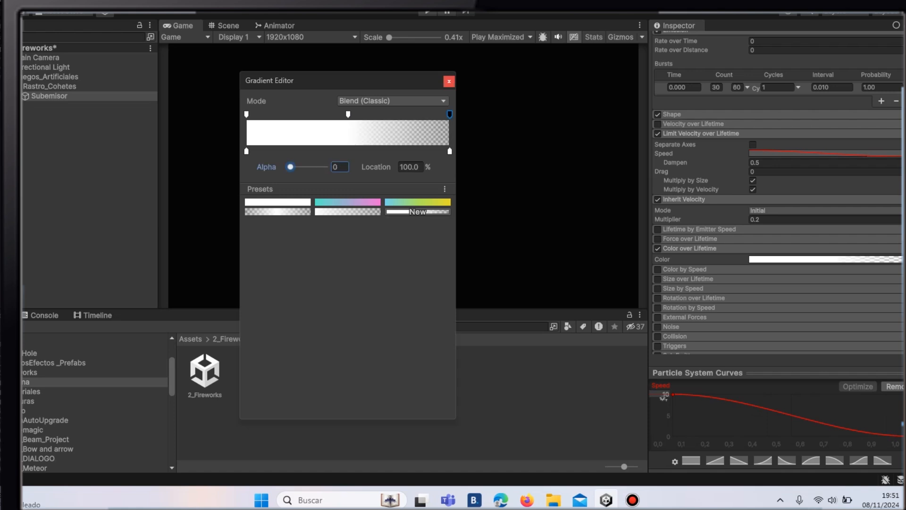
{"action": "left_click", "coordinate": [448, 82]}
Step: Enable Subemisor's Trails module and set Width over Trail to a linear curve falling from 0.3 to 0
{"action": "scroll", "coordinate": [776, 189], "scroll_direction": "down", "scroll_amount": 4}
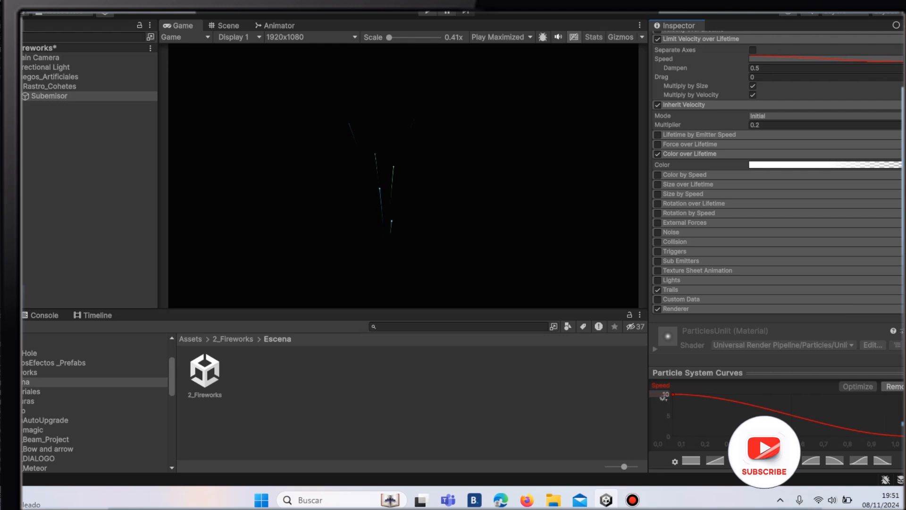
{"action": "left_click", "coordinate": [657, 289]}
{"action": "scroll", "coordinate": [777, 189], "scroll_direction": "down", "scroll_amount": 5}
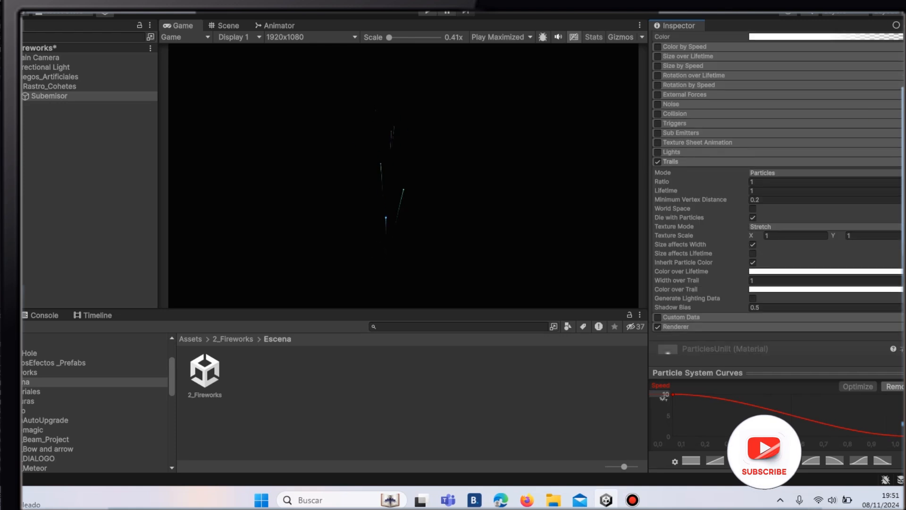
{"action": "left_click", "coordinate": [900, 280]}
{"action": "left_click", "coordinate": [793, 304]}
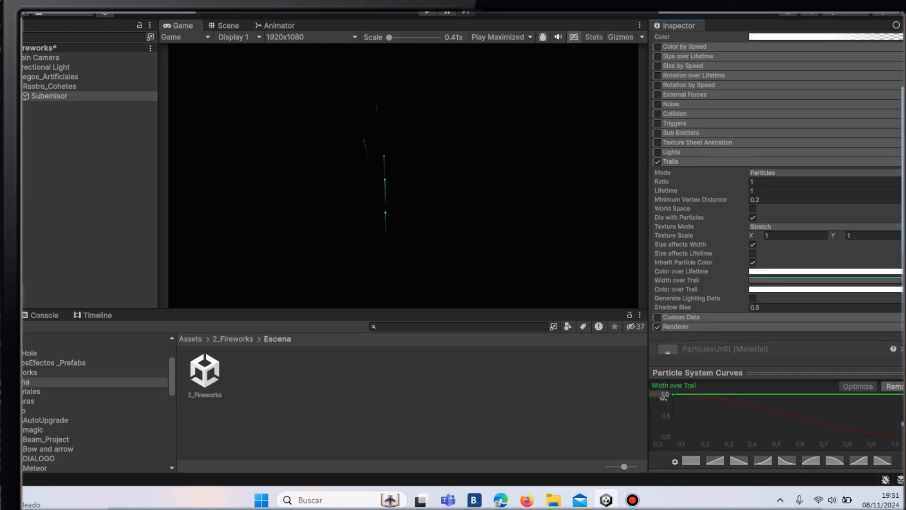
{"action": "left_click", "coordinate": [664, 398]}
{"action": "key", "text": "Escape"}
{"action": "left_click", "coordinate": [739, 460]}
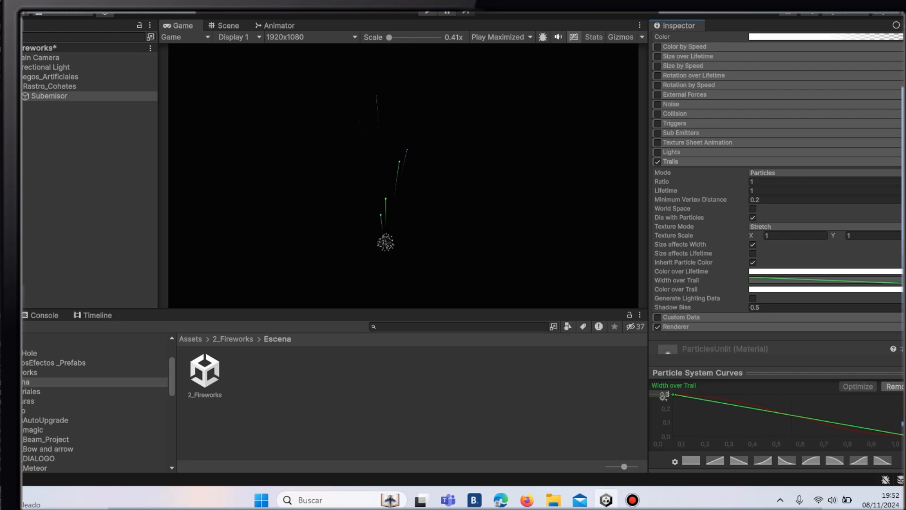
Step: Assign the Brillo material as the particle Material in Subemisor's Renderer module
{"action": "scroll", "coordinate": [698, 326], "scroll_direction": "down", "scroll_amount": 2}
{"action": "left_click", "coordinate": [698, 272]}
{"action": "scroll", "coordinate": [698, 272], "scroll_direction": "down", "scroll_amount": 2}
{"action": "left_click", "coordinate": [902, 251]}
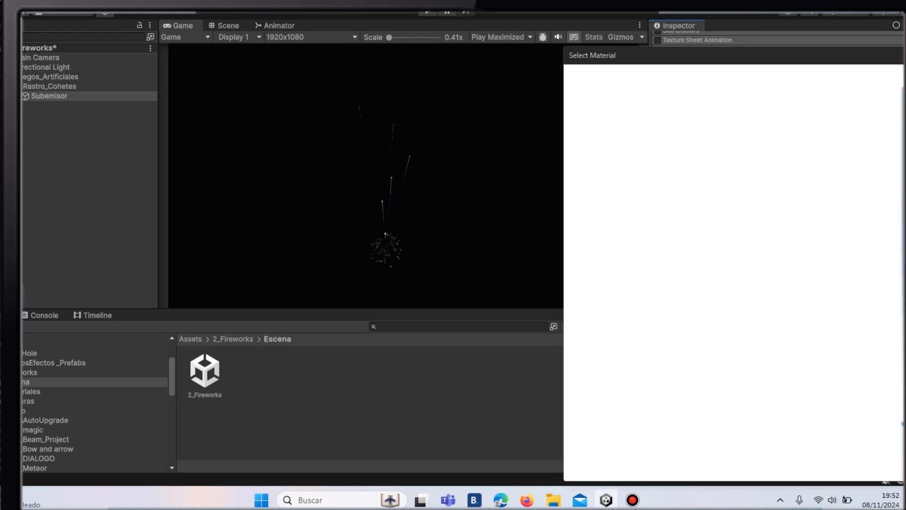
{"action": "type", "text": "brillo"}
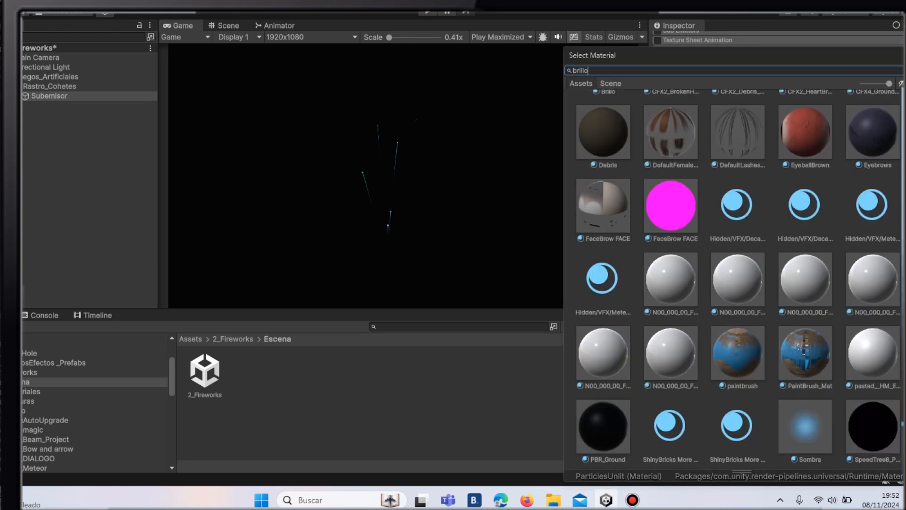
{"action": "double_click", "coordinate": [665, 125]}
Step: Assign the Rastro material from 2_Fireworks/Materiales as the Trail Material in Subemisor's Renderer module
{"action": "scroll", "coordinate": [777, 192], "scroll_direction": "down", "scroll_amount": 6}
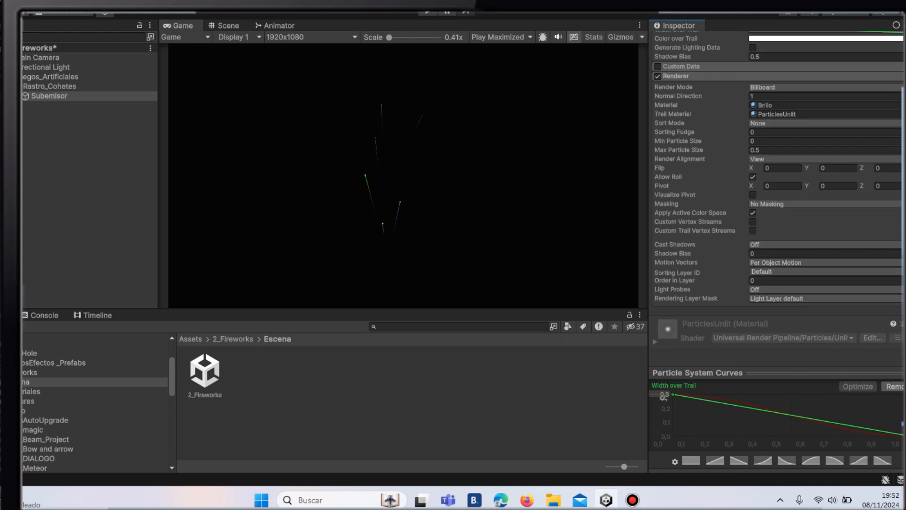
{"action": "scroll", "coordinate": [778, 193], "scroll_direction": "up", "scroll_amount": 4}
{"action": "left_click", "coordinate": [902, 195]}
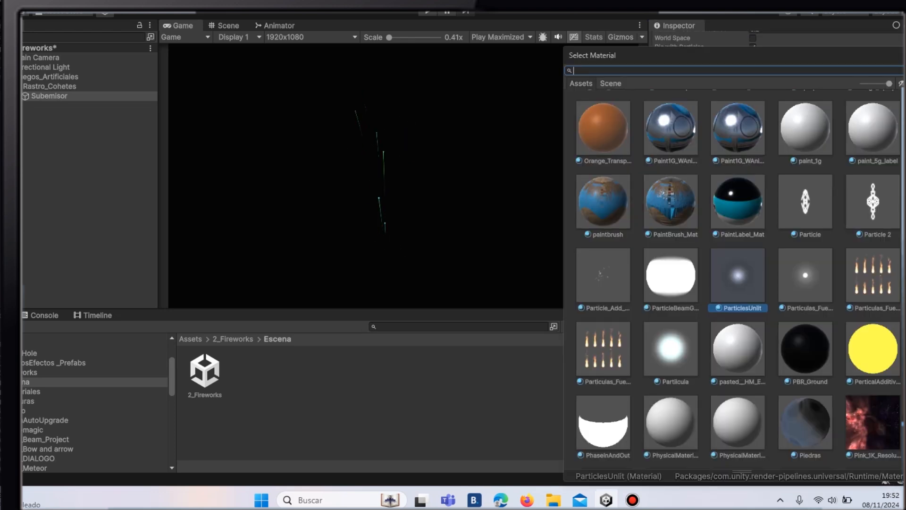
{"action": "type", "text": "grass"}
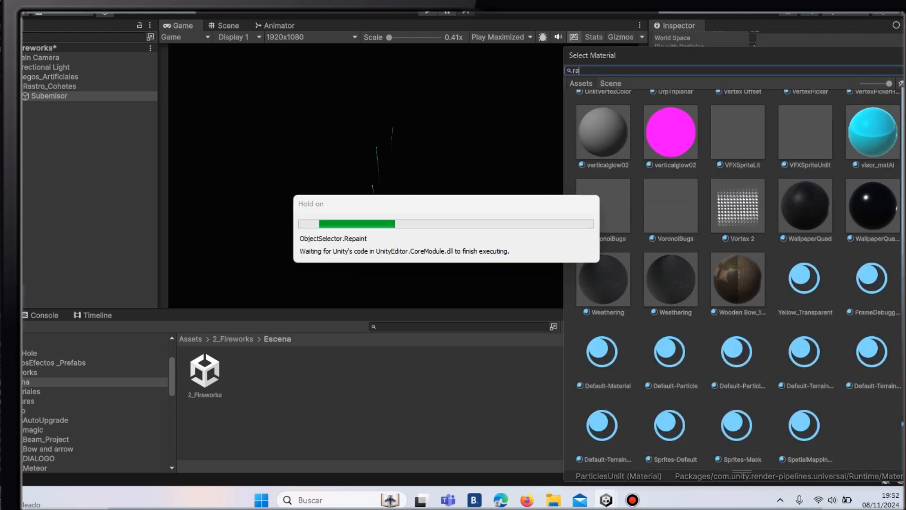
{"action": "key", "text": "BackSpace"}
{"action": "key", "text": "BackSpace"}
{"action": "key", "text": "BackSpace"}
{"action": "key", "text": "BackSpace"}
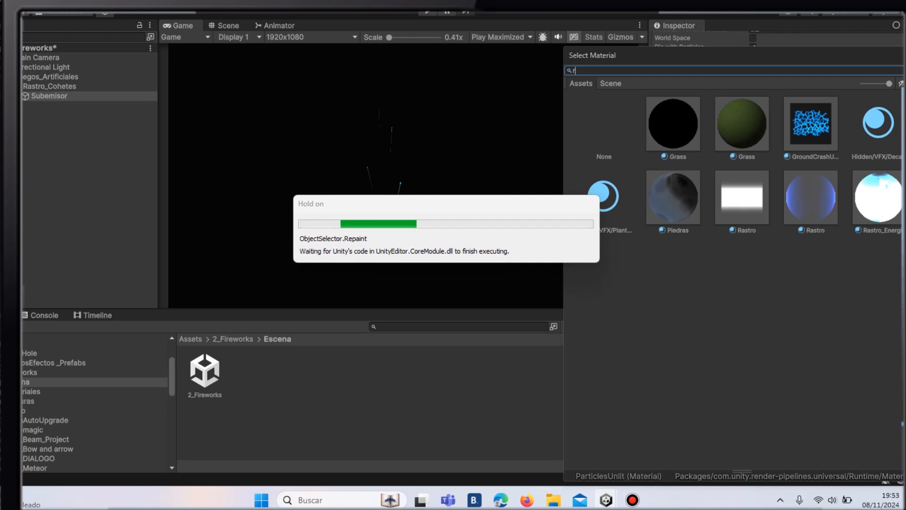
{"action": "type", "text": "traz"}
{"action": "key", "text": "BackSpace"}
{"action": "key", "text": "BackSpace"}
{"action": "key", "text": "BackSpace"}
{"action": "key", "text": "BackSpace"}
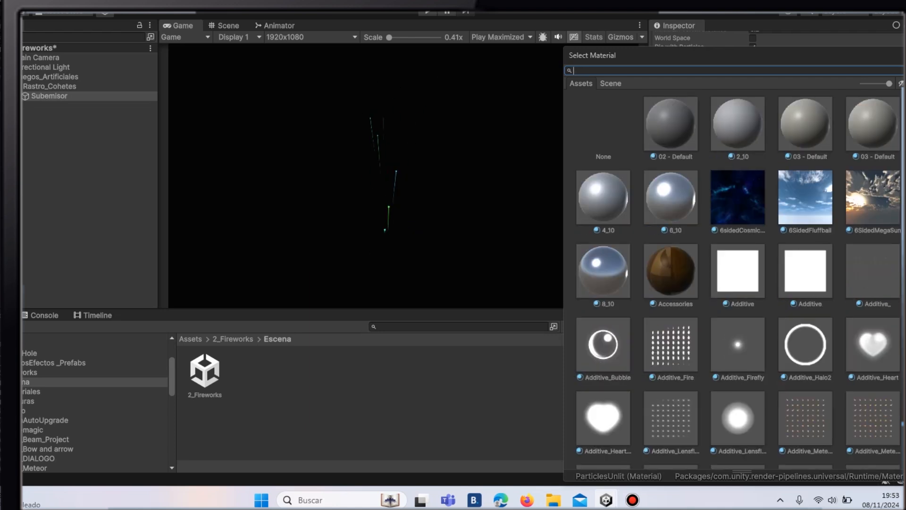
{"action": "type", "text": "rastro"}
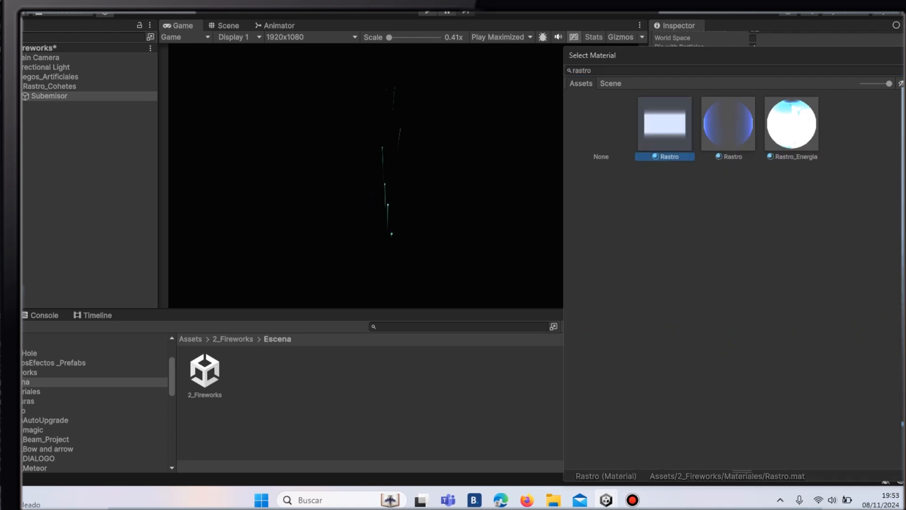
{"action": "key", "text": "Return"}
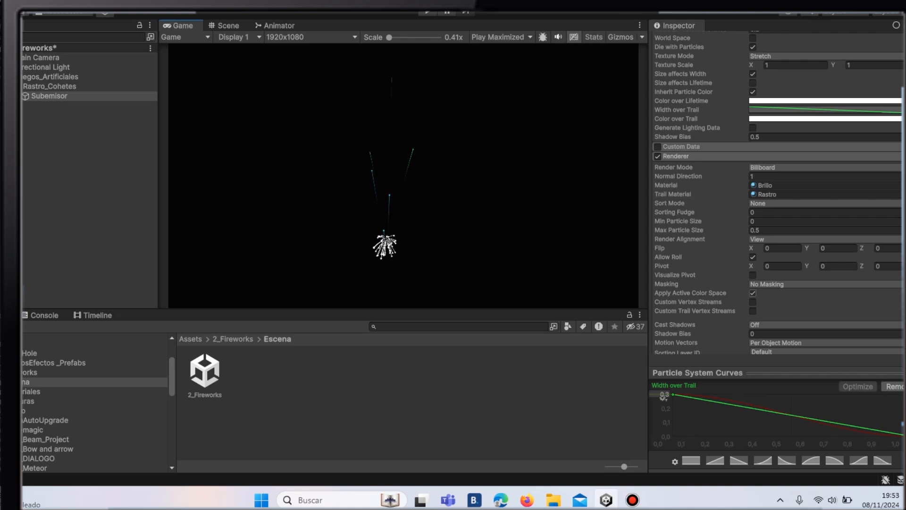
Step: Assign Subemisor to the first Death entry in Rastro_Cohetes' Sub Emitters module
{"action": "scroll", "coordinate": [778, 192], "scroll_direction": "up", "scroll_amount": 15}
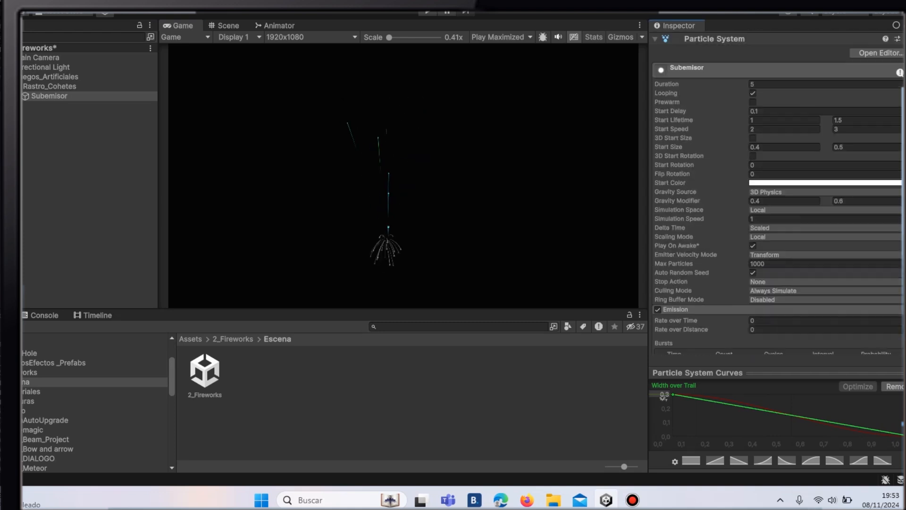
{"action": "left_click", "coordinate": [49, 86]}
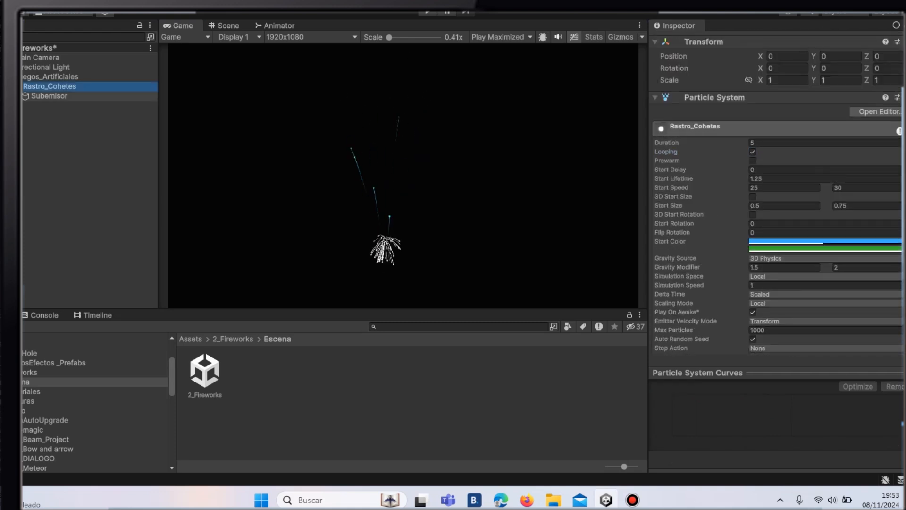
{"action": "scroll", "coordinate": [777, 193], "scroll_direction": "down", "scroll_amount": 10}
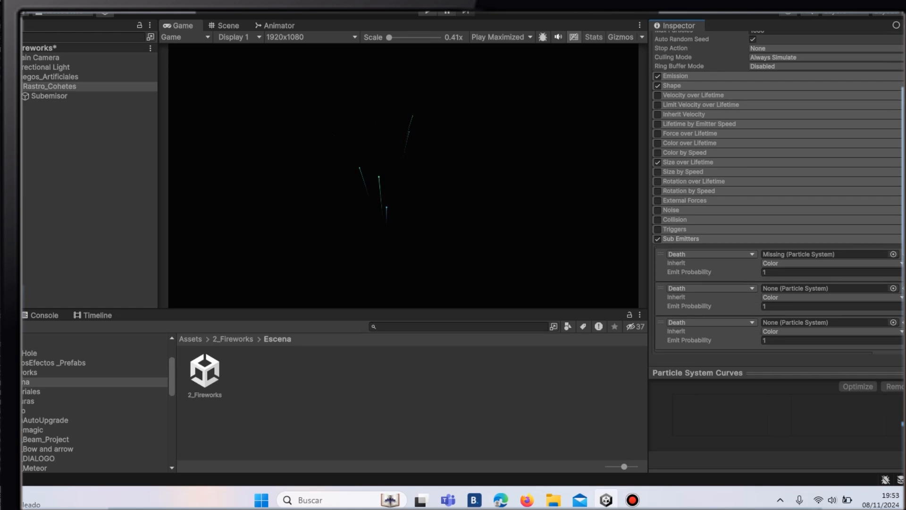
{"action": "left_click_drag", "start_coordinate": [50, 95], "coordinate": [826, 254]}
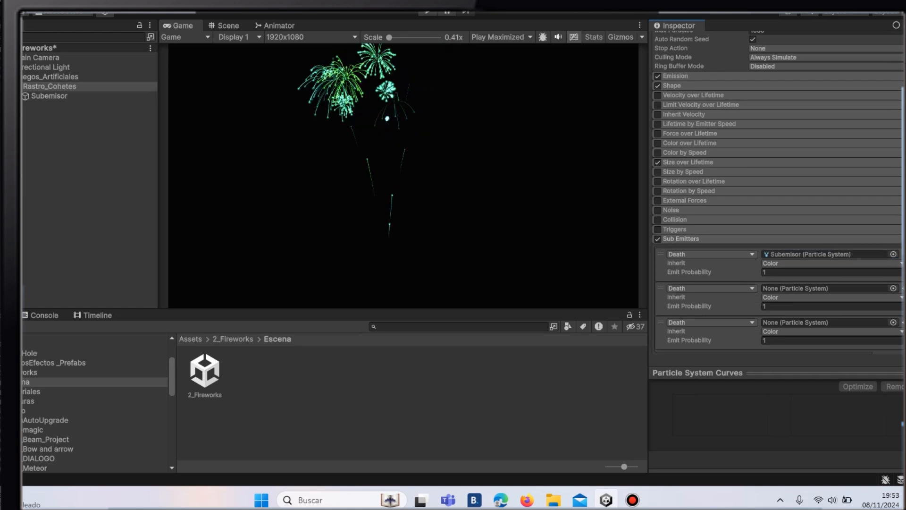
Step: Add a new Particle System as a child of Rastro_Cohetes
{"action": "left_click", "coordinate": [49, 96]}
{"action": "scroll", "coordinate": [777, 192], "scroll_direction": "up", "scroll_amount": 10}
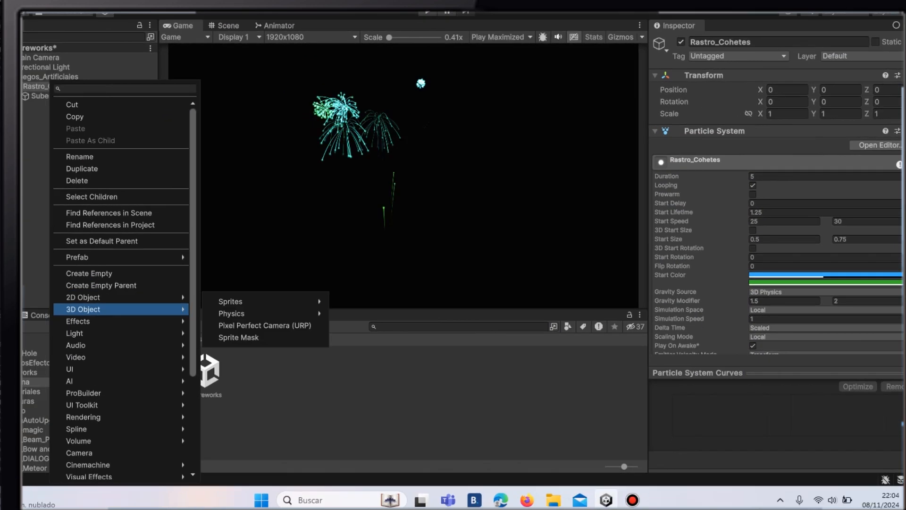
{"action": "mouse_move", "coordinate": [118, 321]}
{"action": "left_click", "coordinate": [245, 325]}
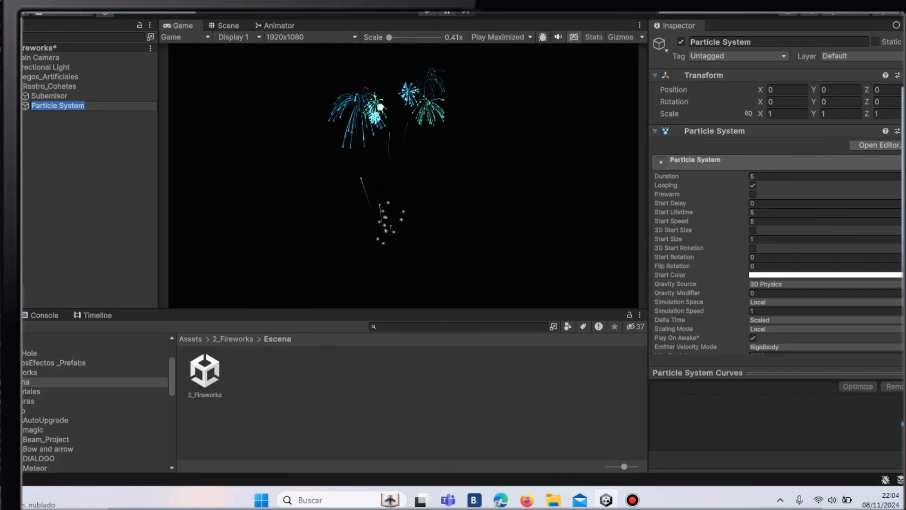
Step: Name the new child particle system Destello
{"action": "key", "text": "Right"}
{"action": "key", "text": "BackSpace"}
{"action": "key", "text": "BackSpace"}
{"action": "key", "text": "BackSpace"}
{"action": "key", "text": "BackSpace"}
{"action": "key", "text": "BackSpace"}
{"action": "key", "text": "BackSpace"}
{"action": "key", "text": "BackSpace"}
{"action": "key", "text": "BackSpace"}
{"action": "key", "text": "BackSpace"}
{"action": "key", "text": "BackSpace"}
{"action": "key", "text": "BackSpace"}
{"action": "key", "text": "BackSpace"}
{"action": "key", "text": "BackSpace"}
{"action": "key", "text": "BackSpace"}
{"action": "key", "text": "BackSpace"}
{"action": "type", "text": "D"}
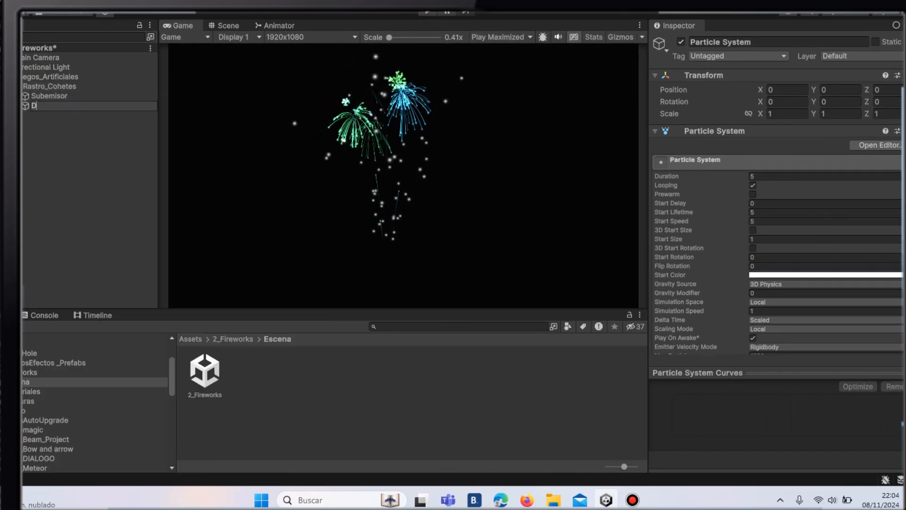
{"action": "type", "text": "Estello"}
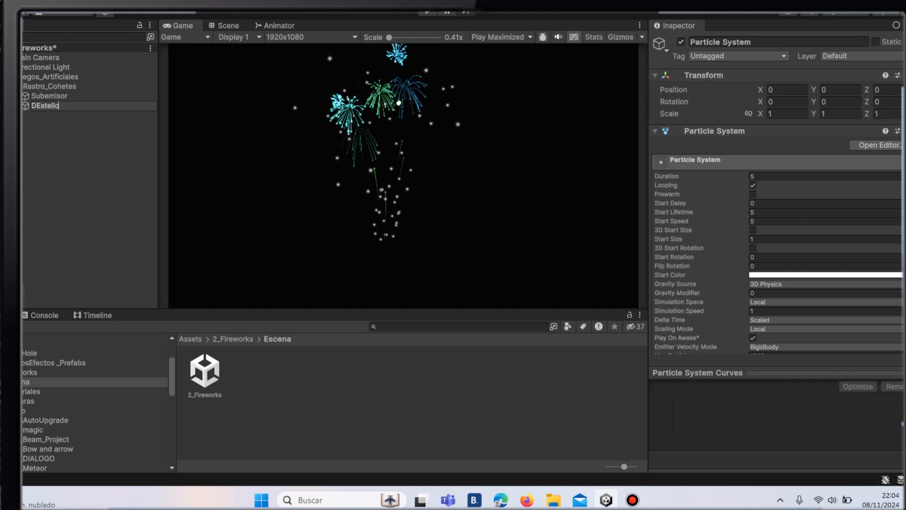
{"action": "key", "text": "Left"}
{"action": "key", "text": "Left"}
{"action": "key", "text": "Left"}
{"action": "key", "text": "Left"}
{"action": "key", "text": "Left"}
{"action": "key", "text": "Left"}
{"action": "key", "text": "BackSpace"}
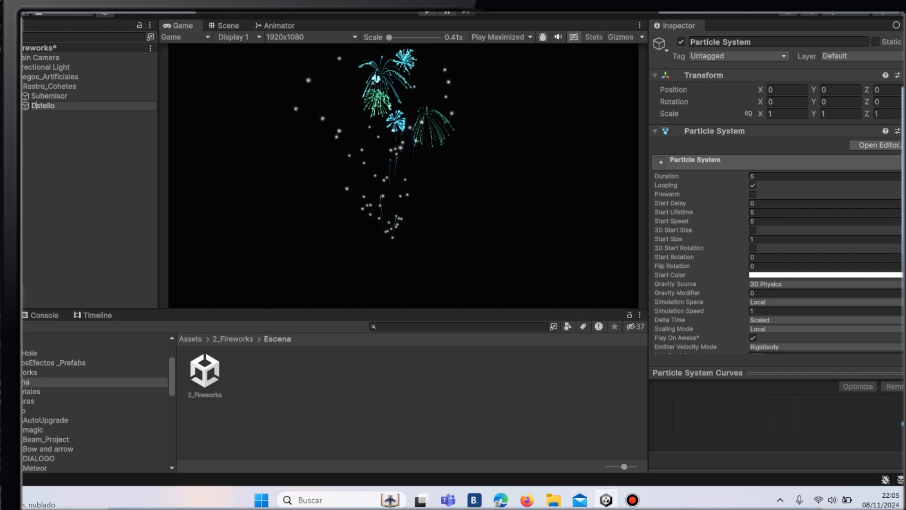
{"action": "type", "text": "e"}
Step: Set Destello's Start Delay to 0.05, Start Lifetime to 0.5 and Start Speed to 0
{"action": "left_click", "coordinate": [825, 203]}
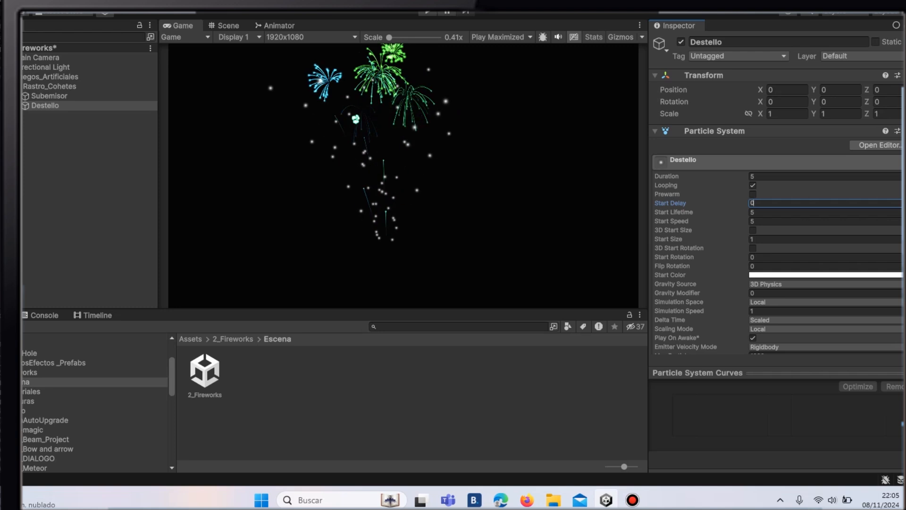
{"action": "type", "text": ".05"}
{"action": "key", "text": "Tab"}
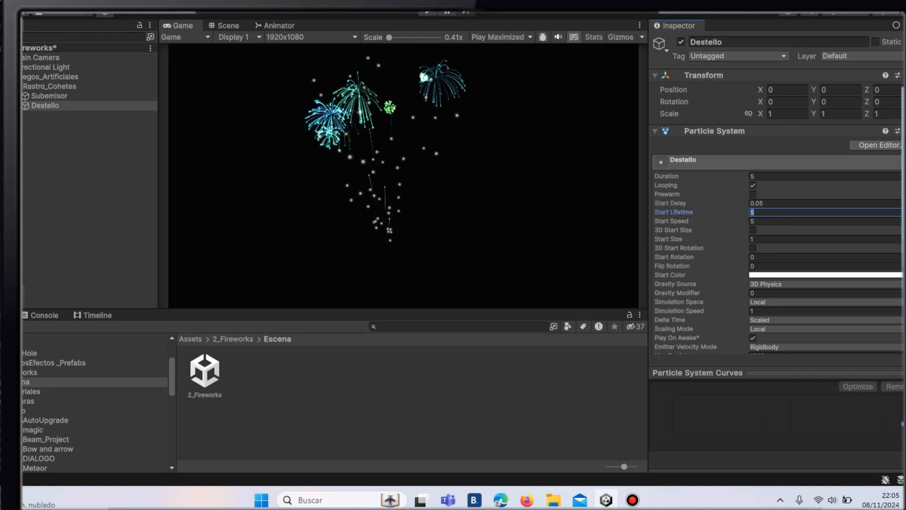
{"action": "key", "text": "BackSpace"}
{"action": "type", "text": "0.5"}
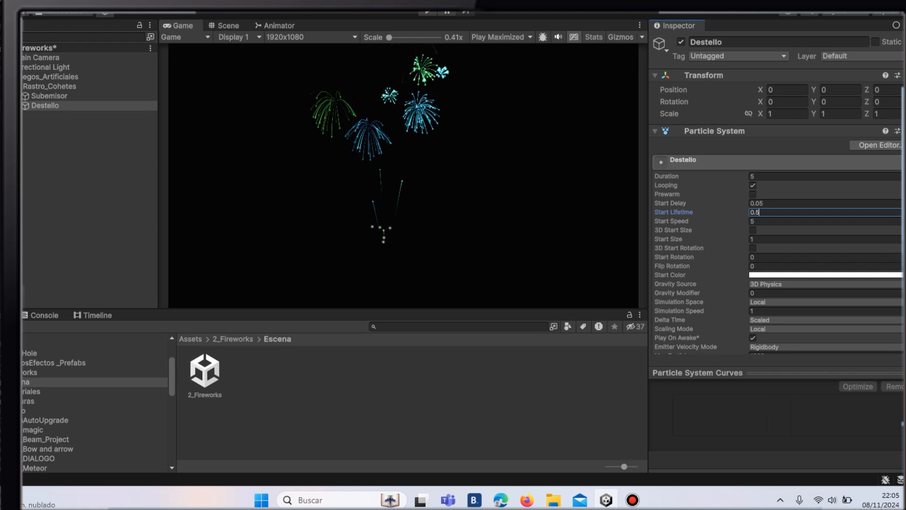
{"action": "key", "text": "Tab"}
{"action": "key", "text": "BackSpace"}
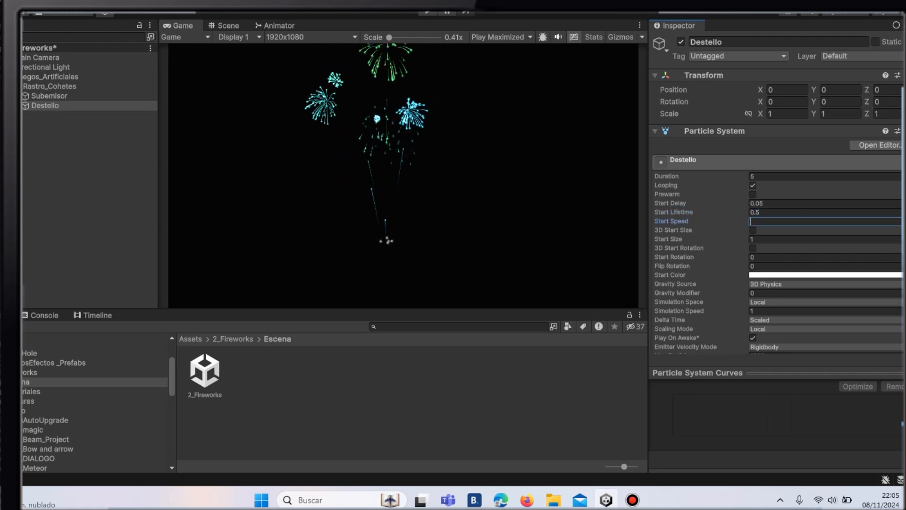
Step: Make Destello's Start Size random between two constants, 10 and 15
{"action": "left_click", "coordinate": [901, 239]}
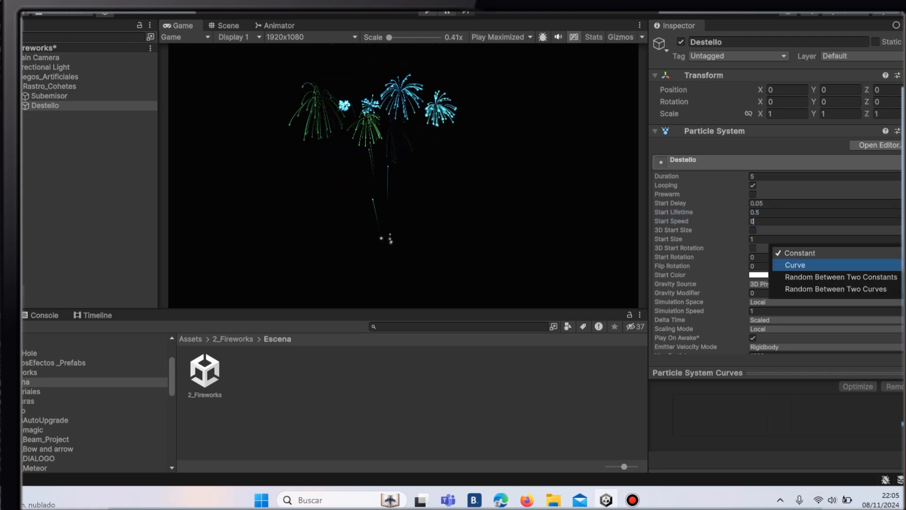
{"action": "left_click", "coordinate": [797, 277]}
{"action": "key", "text": "Tab"}
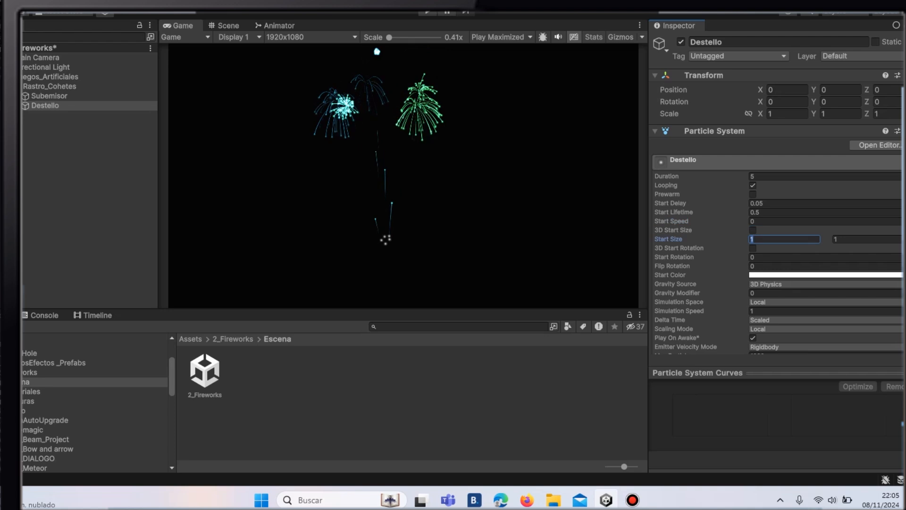
{"action": "type", "text": "10"}
{"action": "key", "text": "Tab"}
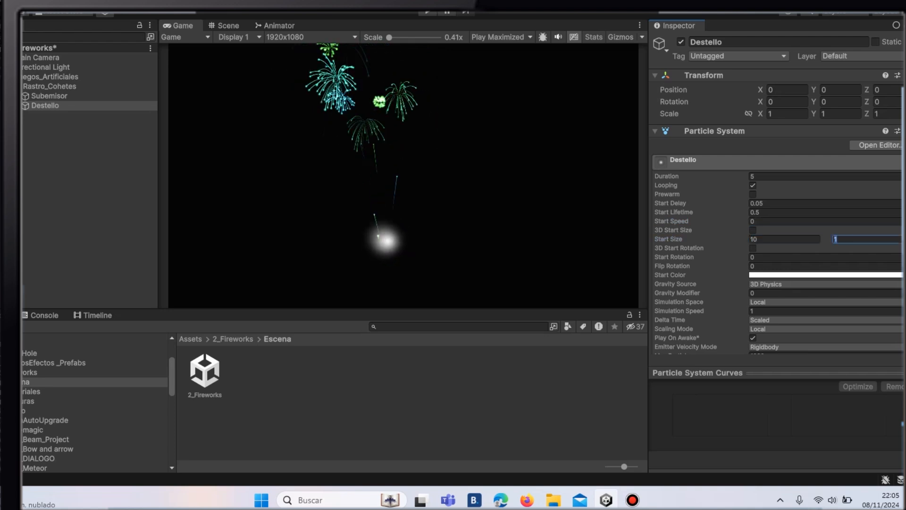
{"action": "type", "text": "5"}
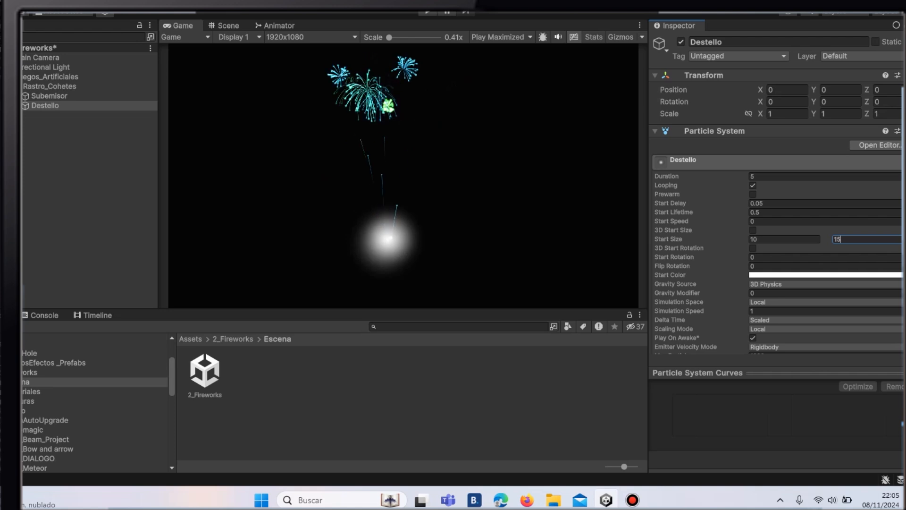
Step: Set Destello's Emitter Velocity Mode to Transform and its Culling Mode to Pause and Catch-up
{"action": "scroll", "coordinate": [776, 198], "scroll_direction": "down", "scroll_amount": 10}
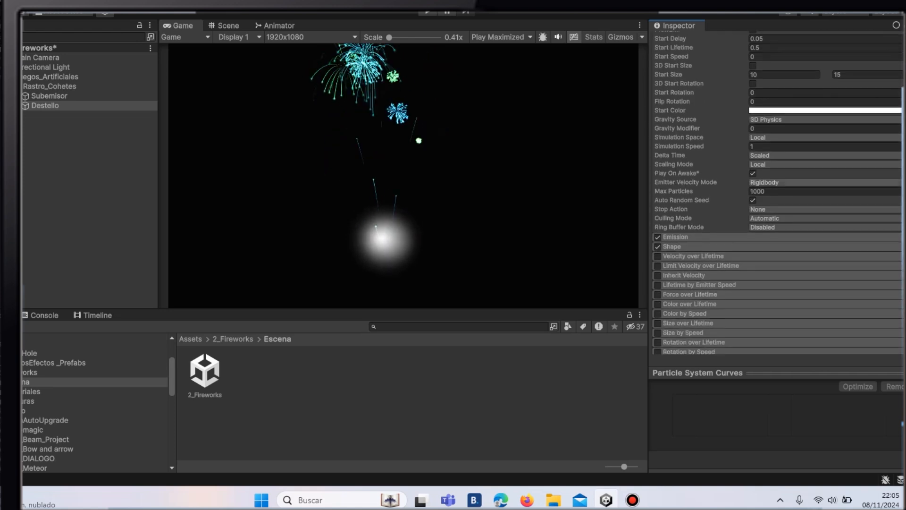
{"action": "left_click", "coordinate": [802, 182]}
{"action": "left_click", "coordinate": [767, 194]}
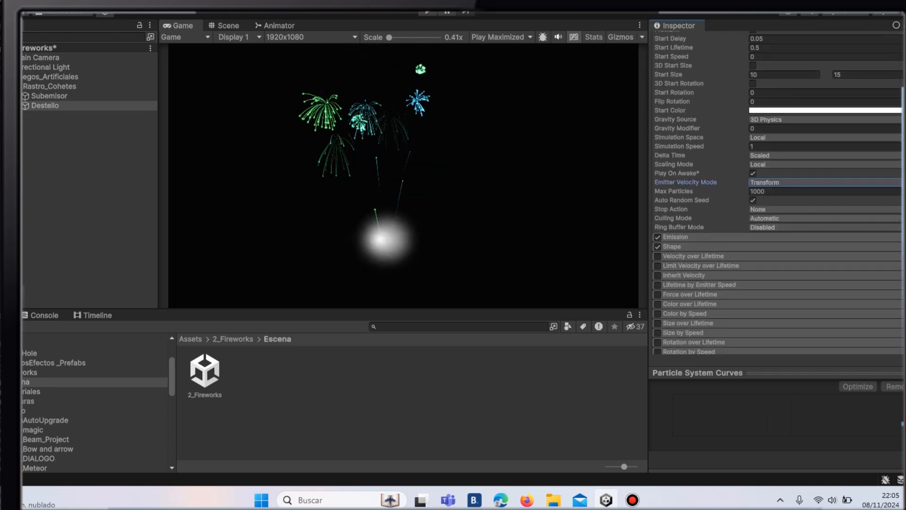
{"action": "left_click", "coordinate": [802, 218]}
{"action": "left_click", "coordinate": [779, 245]}
Step: In Destello's Emission module, set Rate over Time to 0 and add one burst with a Count of 1
{"action": "left_click", "coordinate": [674, 246]}
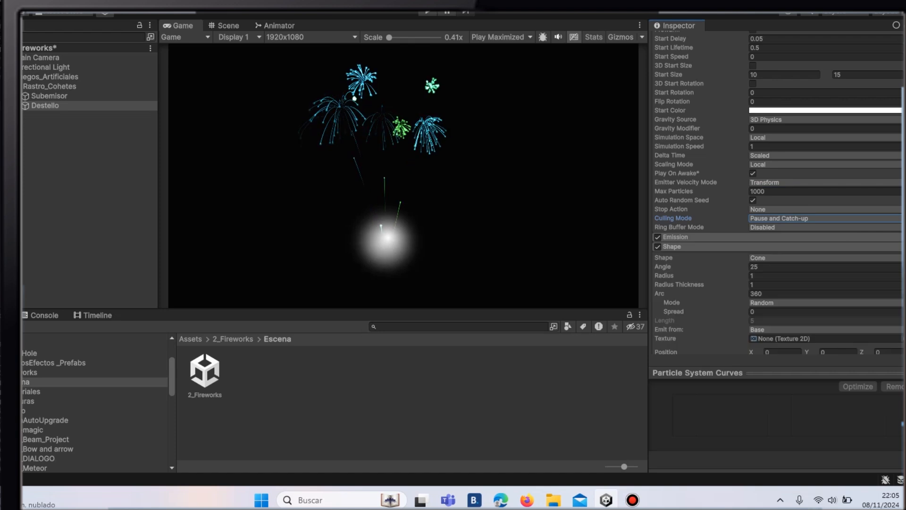
{"action": "left_click", "coordinate": [675, 237]}
{"action": "left_click", "coordinate": [802, 248]}
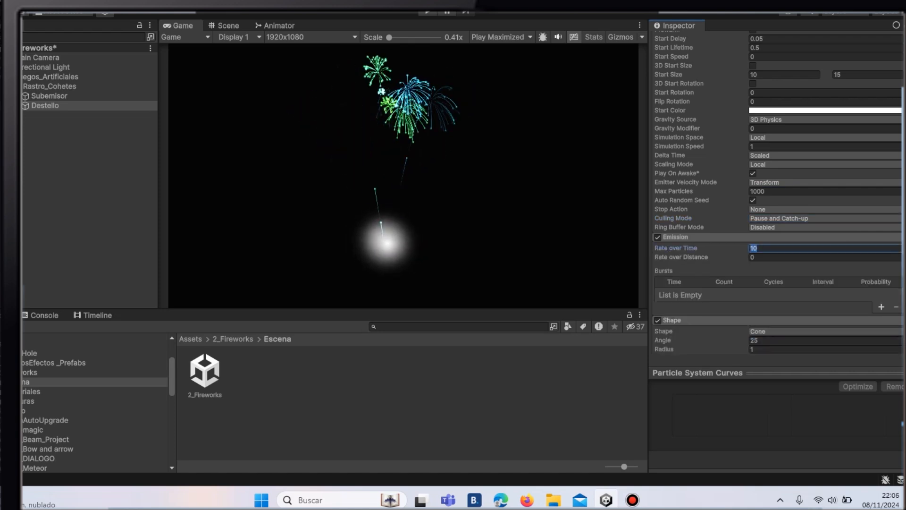
{"action": "type", "text": "0"}
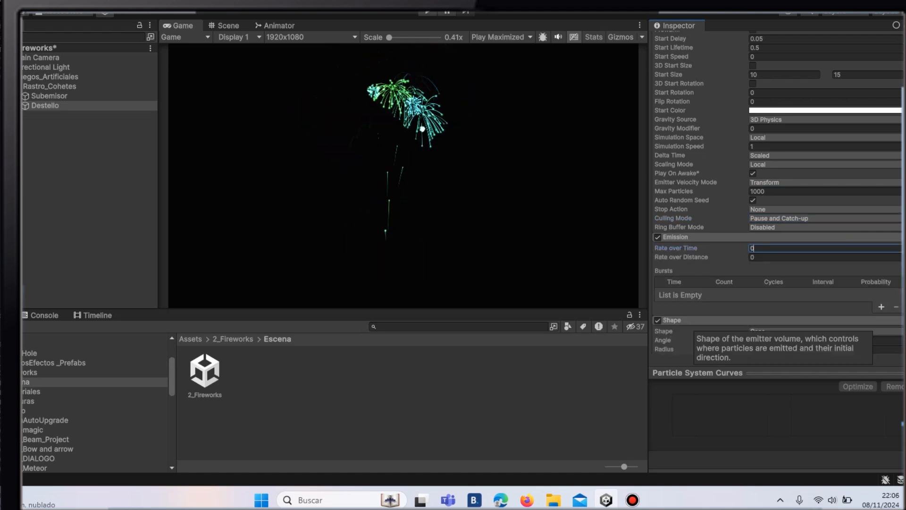
{"action": "left_click", "coordinate": [881, 307]}
{"action": "left_click", "coordinate": [726, 294]}
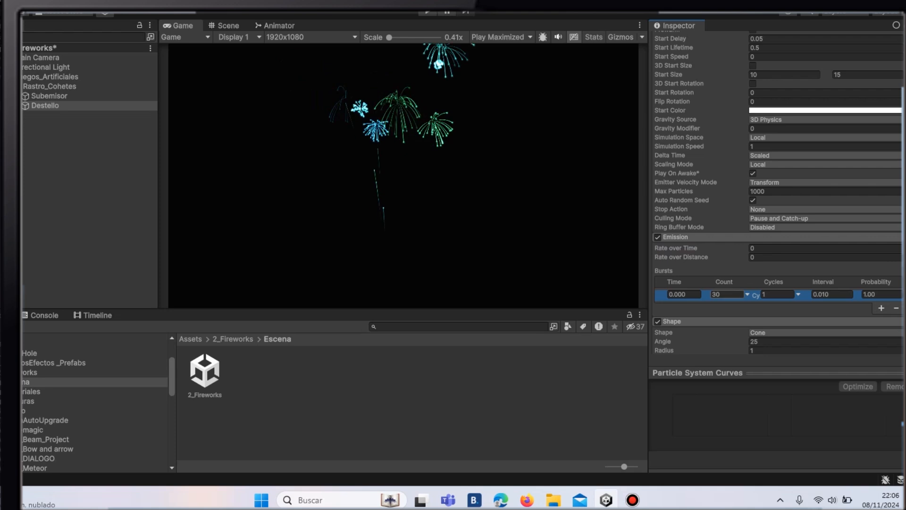
{"action": "key", "text": "BackSpace"}
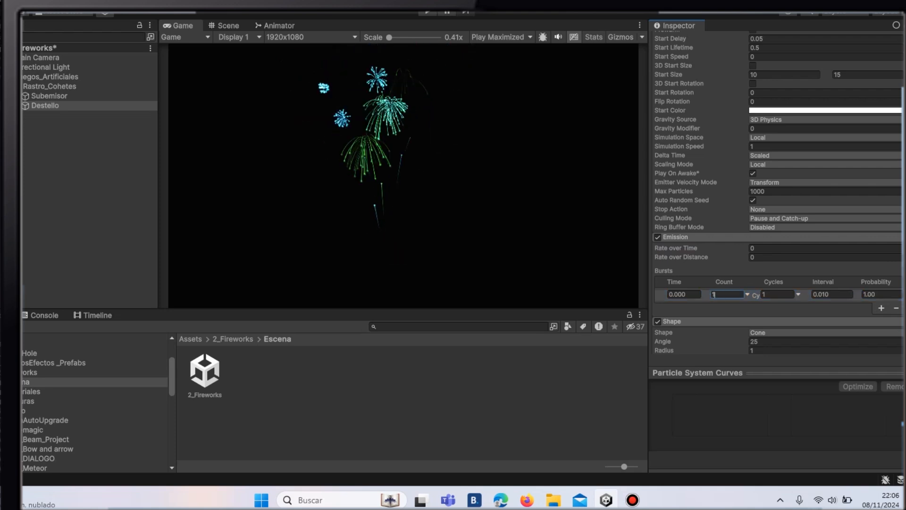
Step: Change Destello's emitter Shape to Mesh and turn off Use Mesh Colors
{"action": "scroll", "coordinate": [778, 236], "scroll_direction": "down", "scroll_amount": 5}
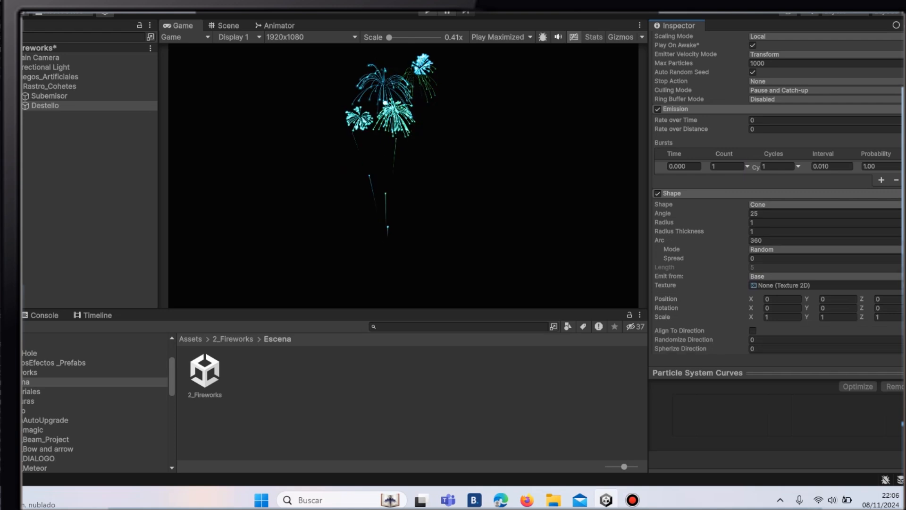
{"action": "left_click", "coordinate": [802, 204]}
{"action": "left_click", "coordinate": [774, 278]}
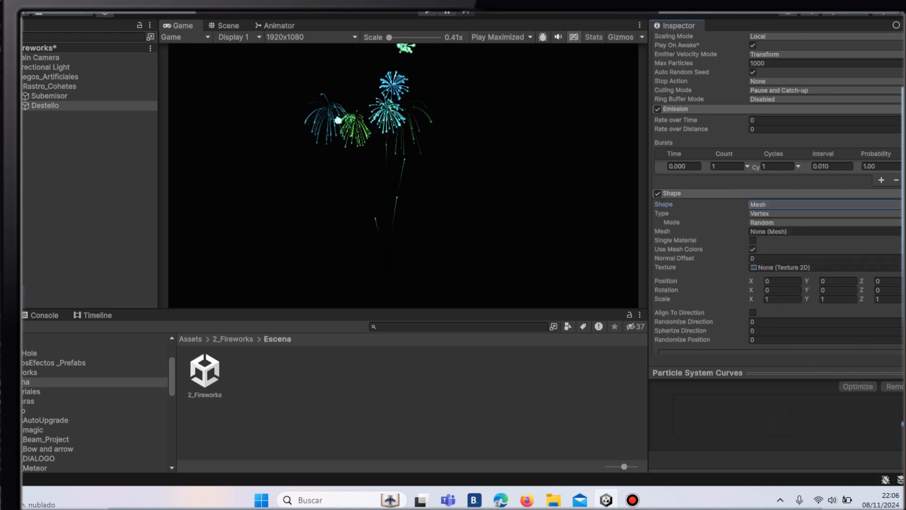
{"action": "left_click", "coordinate": [753, 249]}
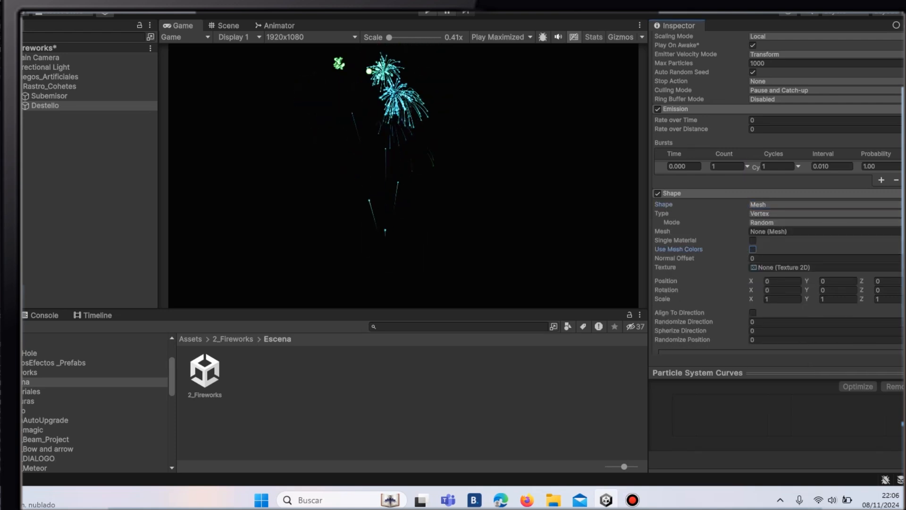
Step: Set Destello's Size over Lifetime to a linear curve falling from 1 to 0
{"action": "scroll", "coordinate": [778, 198], "scroll_direction": "down", "scroll_amount": 8}
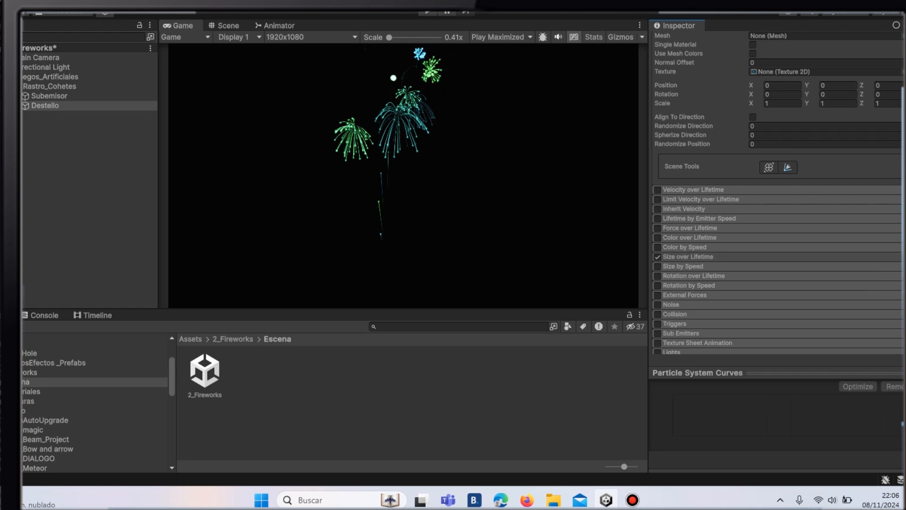
{"action": "left_click", "coordinate": [658, 257]}
{"action": "left_click", "coordinate": [802, 277]}
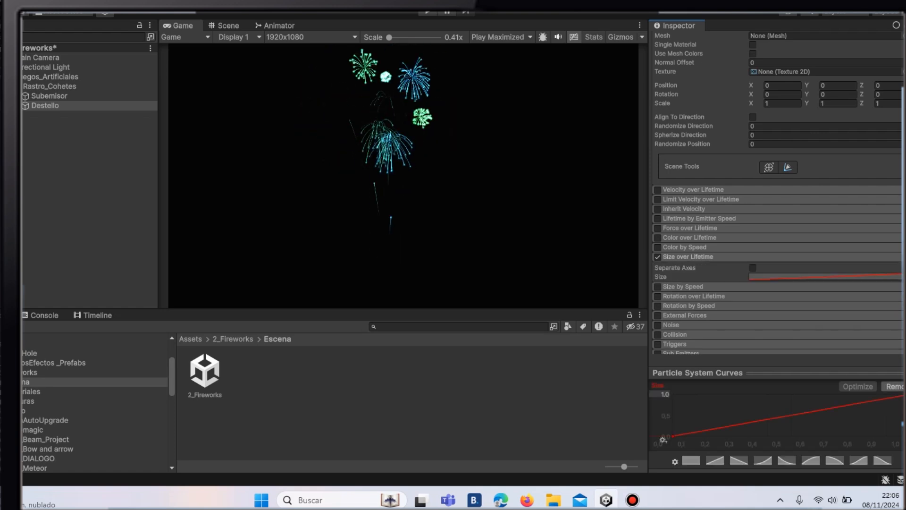
{"action": "left_click_drag", "start_coordinate": [662, 440], "coordinate": [664, 397]}
Step: Assign the Brillo material as the particle Material in Destello's Renderer module
{"action": "scroll", "coordinate": [779, 189], "scroll_direction": "down", "scroll_amount": 3}
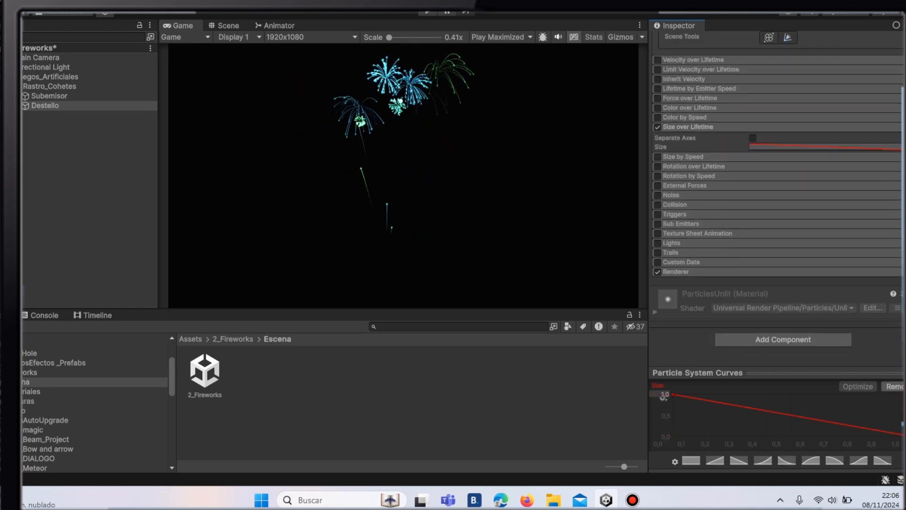
{"action": "left_click", "coordinate": [736, 272]}
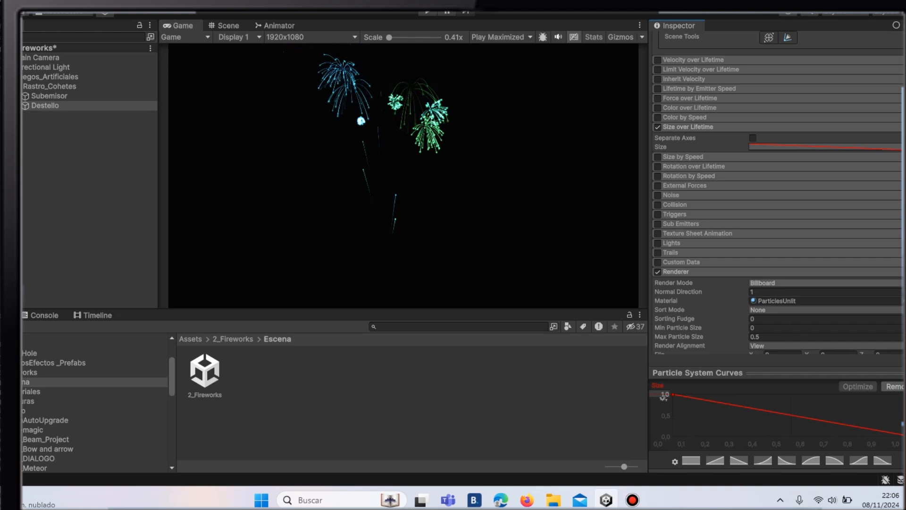
{"action": "left_click", "coordinate": [901, 300]}
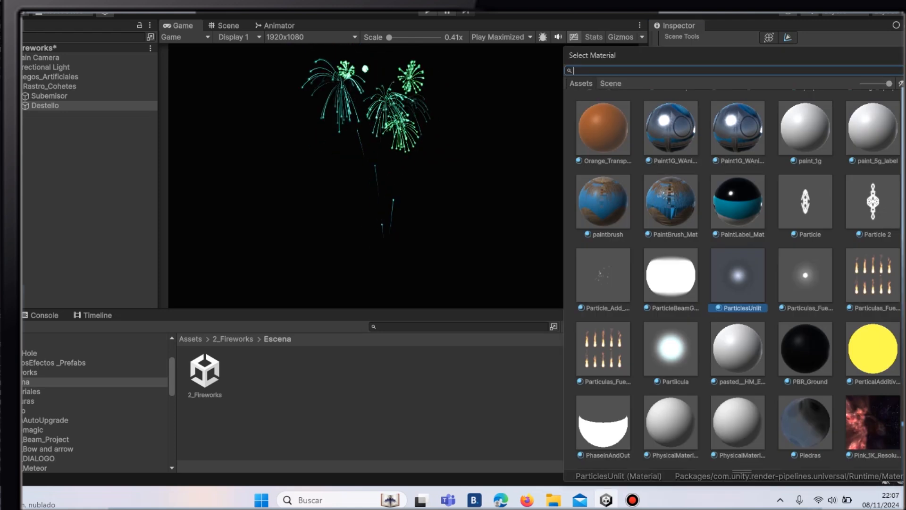
{"action": "type", "text": "Brillo"}
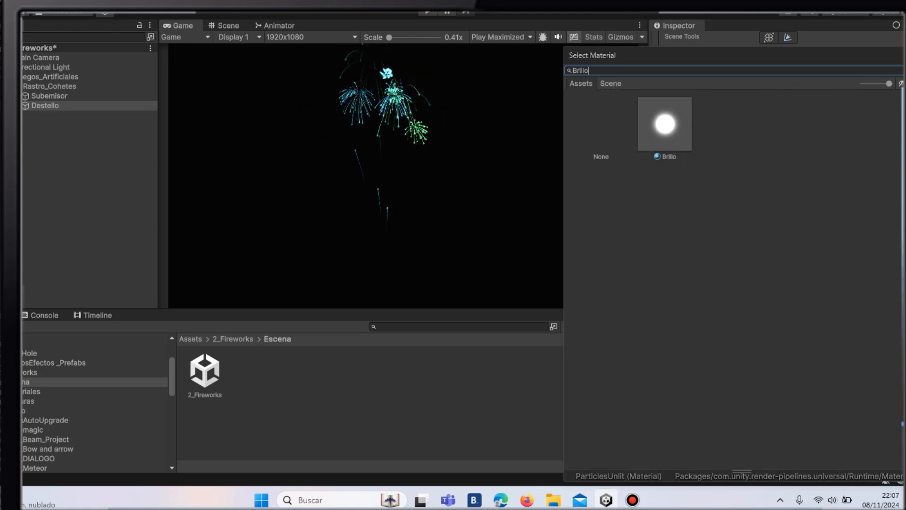
{"action": "left_click", "coordinate": [665, 125]}
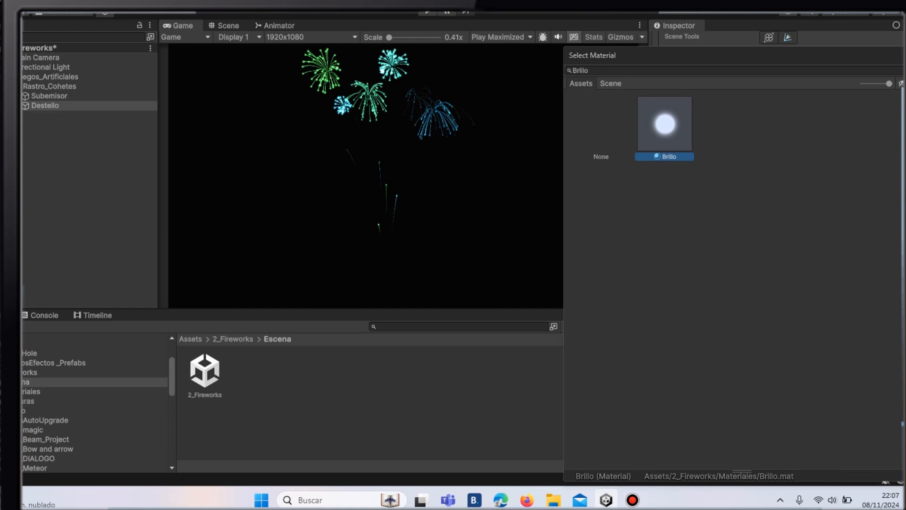
{"action": "key", "text": "Return"}
Step: Turn off Looping for the Destello particle system
{"action": "left_click", "coordinate": [45, 106]}
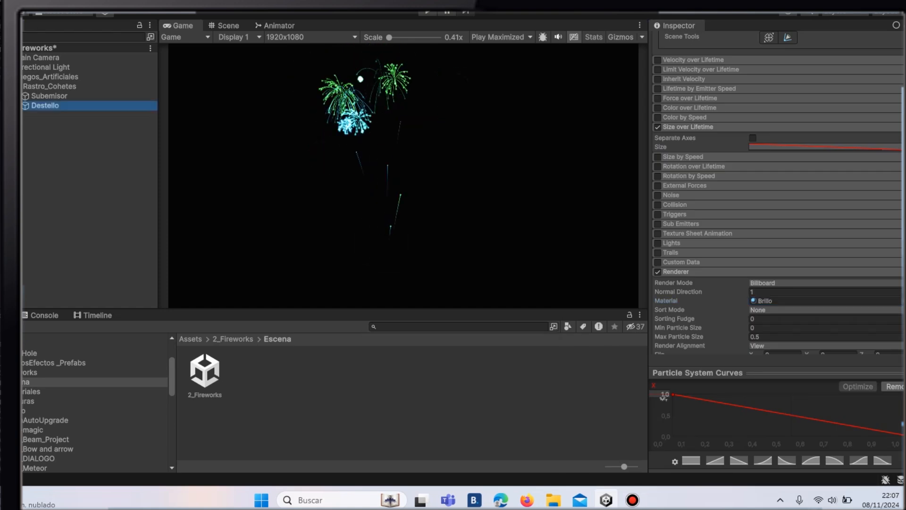
{"action": "scroll", "coordinate": [777, 189], "scroll_direction": "up", "scroll_amount": 15}
{"action": "left_click", "coordinate": [753, 175]}
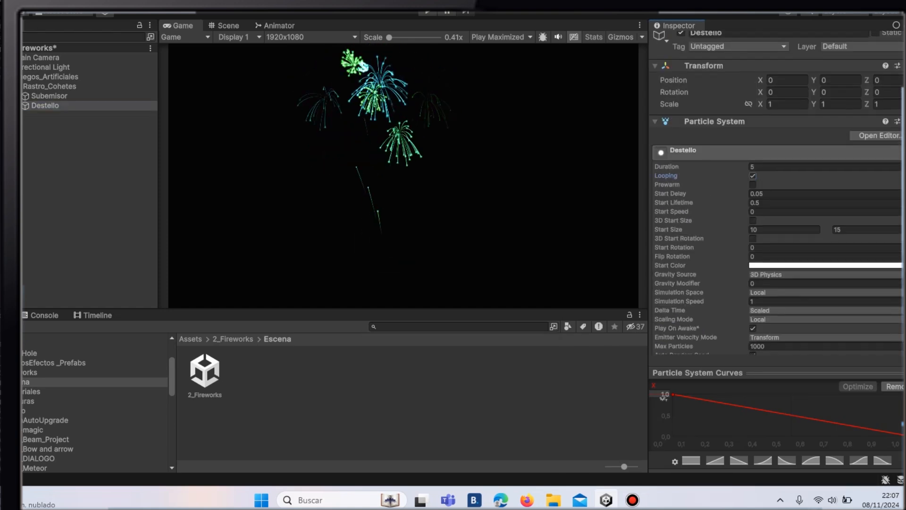
Step: Assign Destello to an empty Death entry in Rastro_Cohetes' Sub Emitters module
{"action": "left_click", "coordinate": [49, 86]}
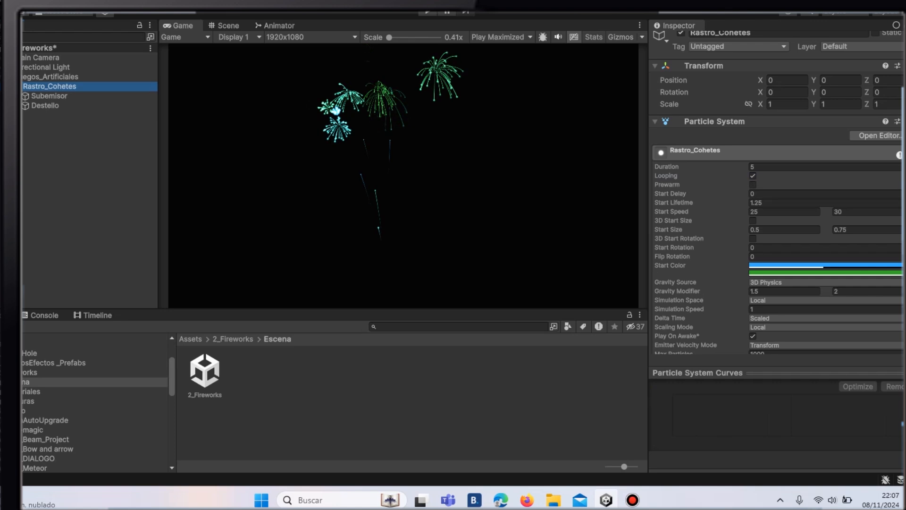
{"action": "scroll", "coordinate": [776, 193], "scroll_direction": "down", "scroll_amount": 15}
{"action": "left_click_drag", "start_coordinate": [45, 106], "coordinate": [826, 226]}
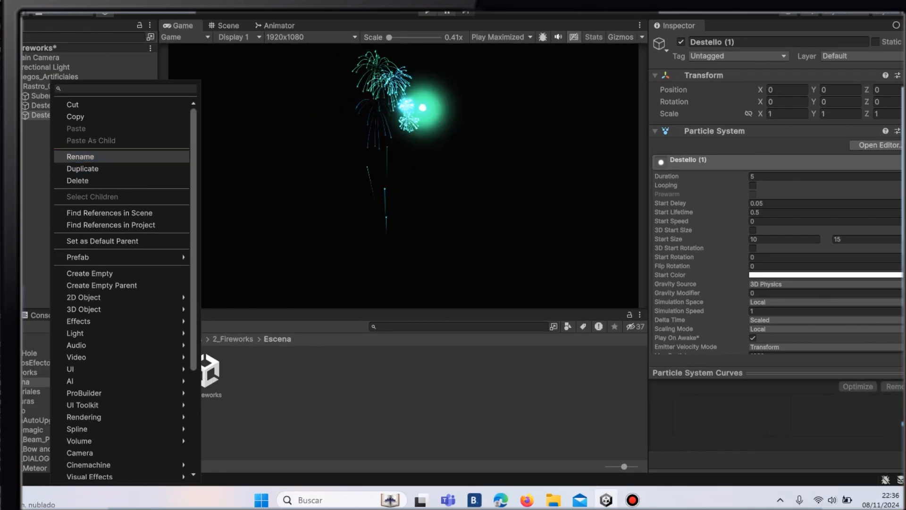
Step: Rename the duplicated Destello (1) particle system to Onda_Choque
{"action": "left_click", "coordinate": [90, 154]}
{"action": "left_click", "coordinate": [70, 115]}
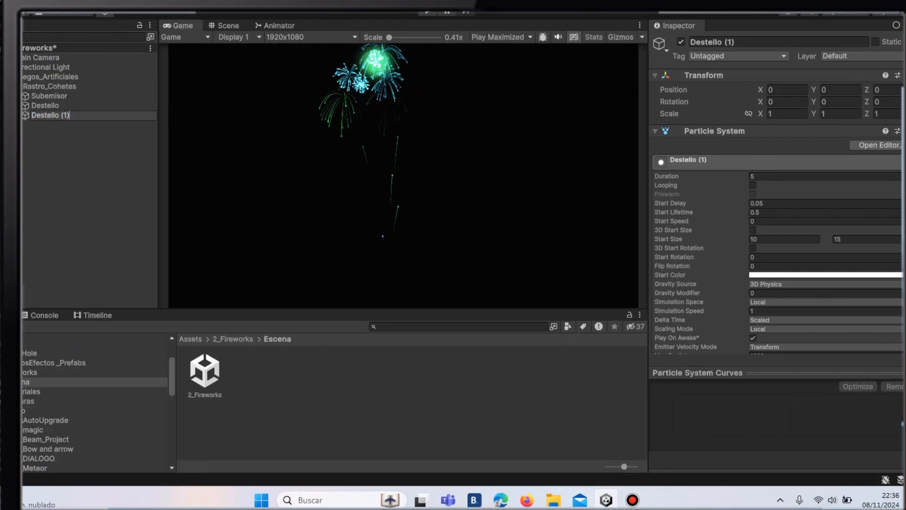
{"action": "key", "text": "BackSpace"}
{"action": "key", "text": "BackSpace"}
{"action": "key", "text": "BackSpace"}
{"action": "key", "text": "BackSpace"}
{"action": "key", "text": "BackSpace"}
{"action": "key", "text": "BackSpace"}
{"action": "key", "text": "BackSpace"}
{"action": "key", "text": "BackSpace"}
{"action": "key", "text": "BackSpace"}
{"action": "key", "text": "BackSpace"}
{"action": "key", "text": "BackSpace"}
{"action": "key", "text": "BackSpace"}
{"action": "type", "text": "O"}
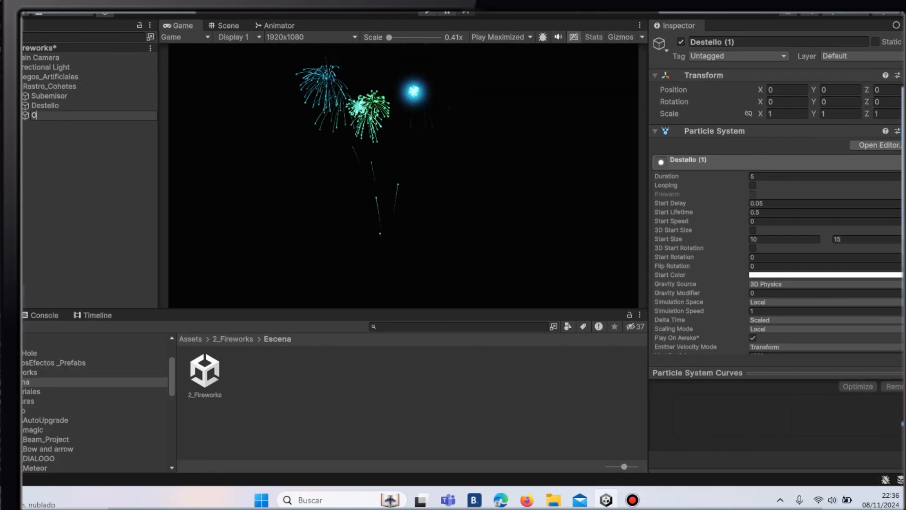
{"action": "type", "text": "nda_C"}
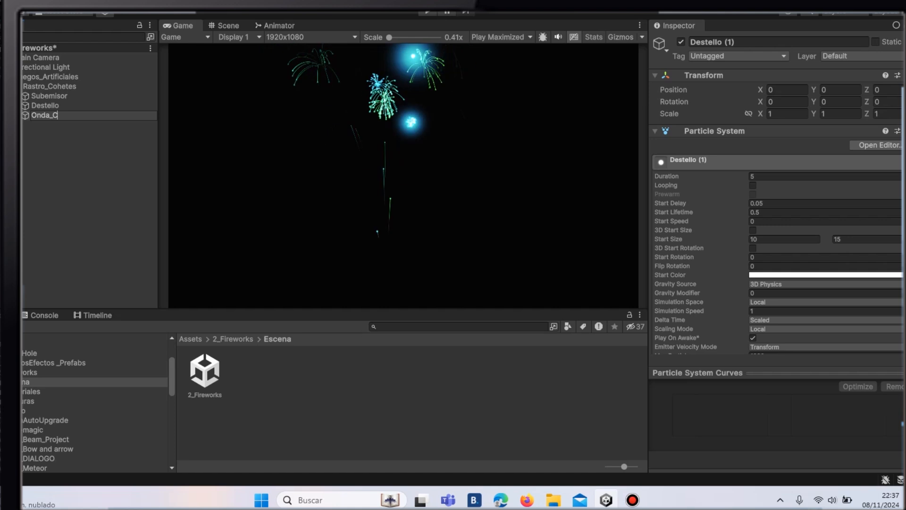
{"action": "type", "text": "hoque"}
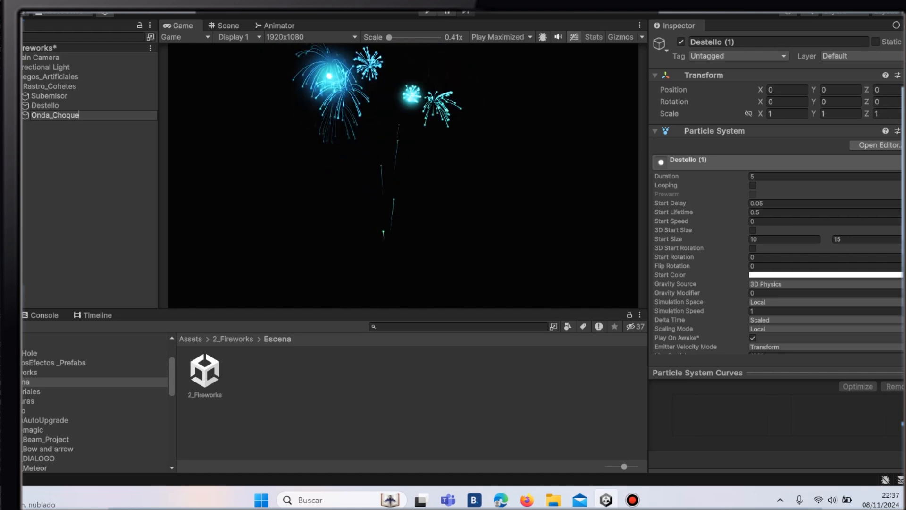
Step: Set Onda_Choque's Start Delay to 0 and its Start Lifetime to 0.3
{"action": "left_click", "coordinate": [802, 203]}
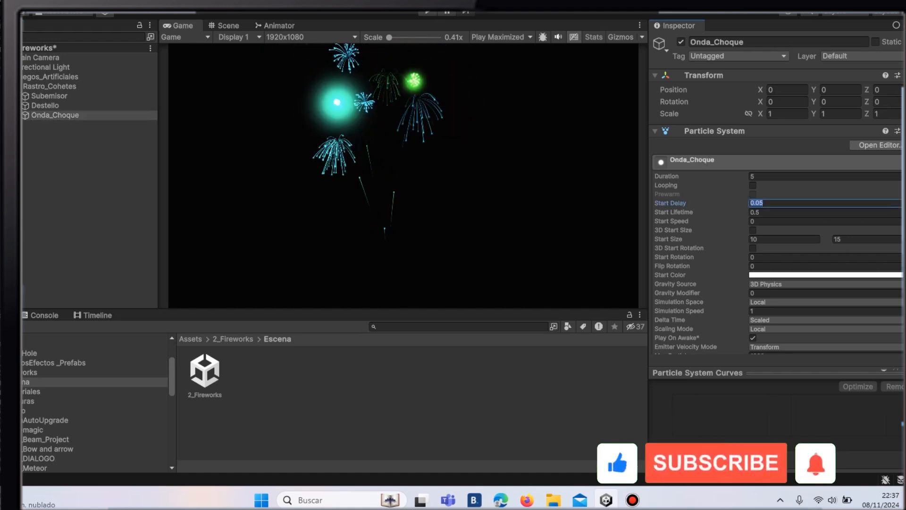
{"action": "type", "text": "0"}
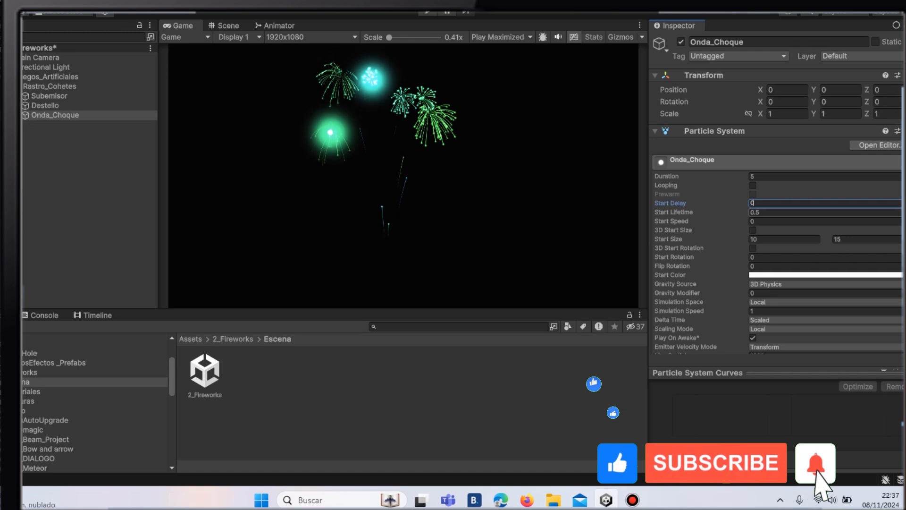
{"action": "left_click", "coordinate": [802, 211]}
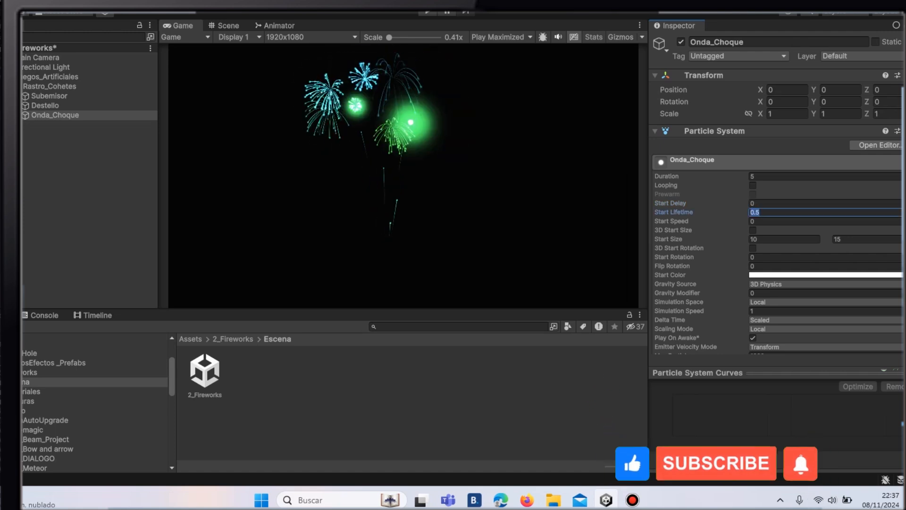
{"action": "left_click", "coordinate": [802, 212]}
{"action": "key", "text": "BackSpace"}
{"action": "type", "text": "3"}
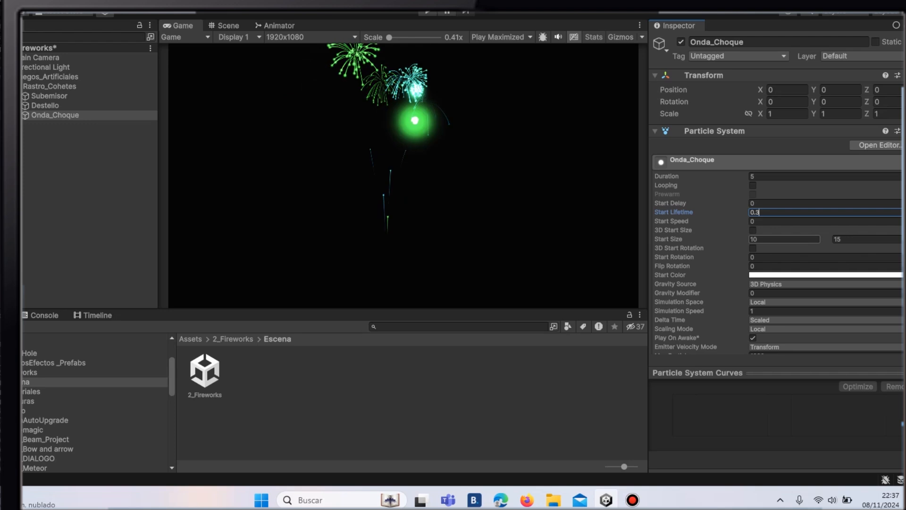
Step: Set Onda_Choque's random Start Size range to 6.5 minimum and 8 maximum
{"action": "left_click", "coordinate": [784, 239]}
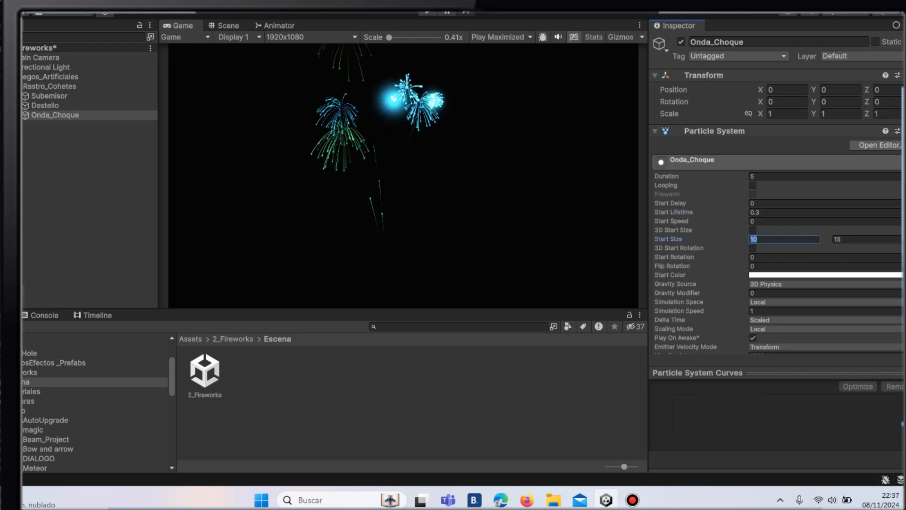
{"action": "key", "text": "BackSpace"}
{"action": "type", "text": "6"}
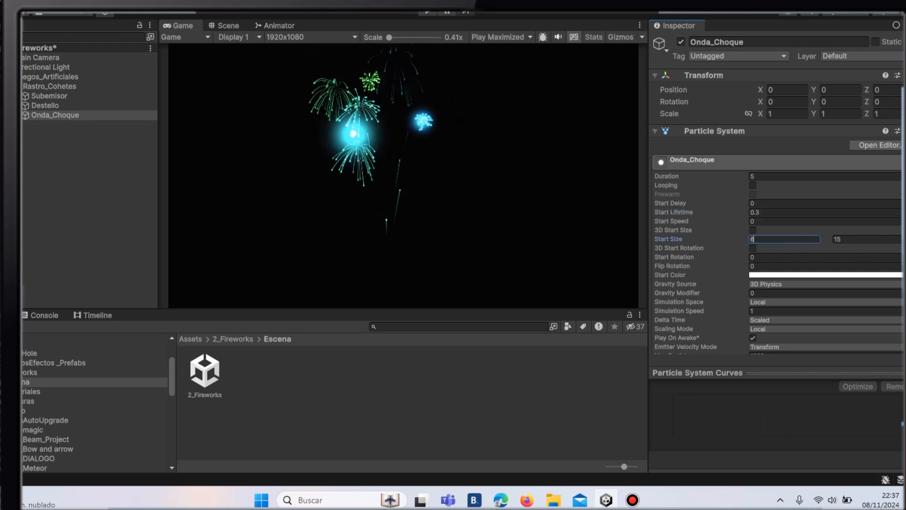
{"action": "type", "text": ".5"}
{"action": "key", "text": "Tab"}
{"action": "key", "text": "BackSpace"}
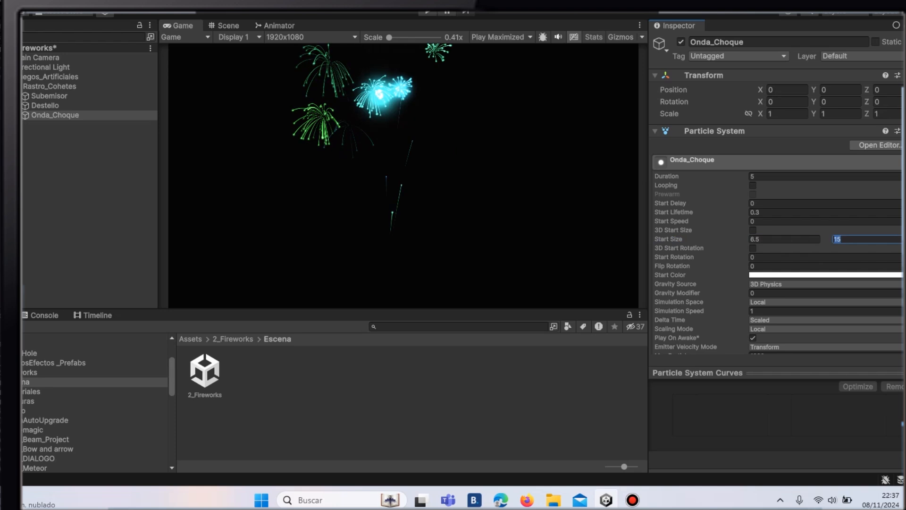
{"action": "type", "text": "8"}
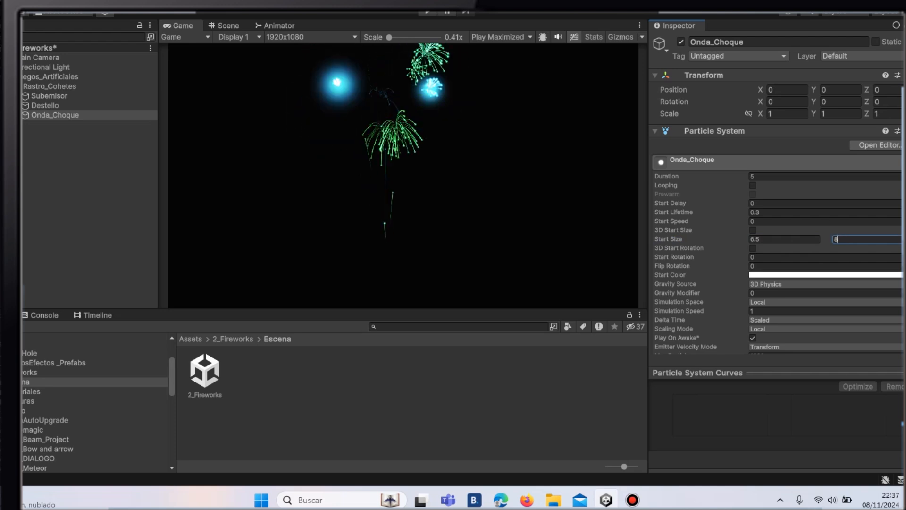
Step: Lower the end alpha key at 100% of Onda_Choque's Start Color gradient to 70
{"action": "left_click", "coordinate": [903, 274]}
{"action": "left_click", "coordinate": [902, 297]}
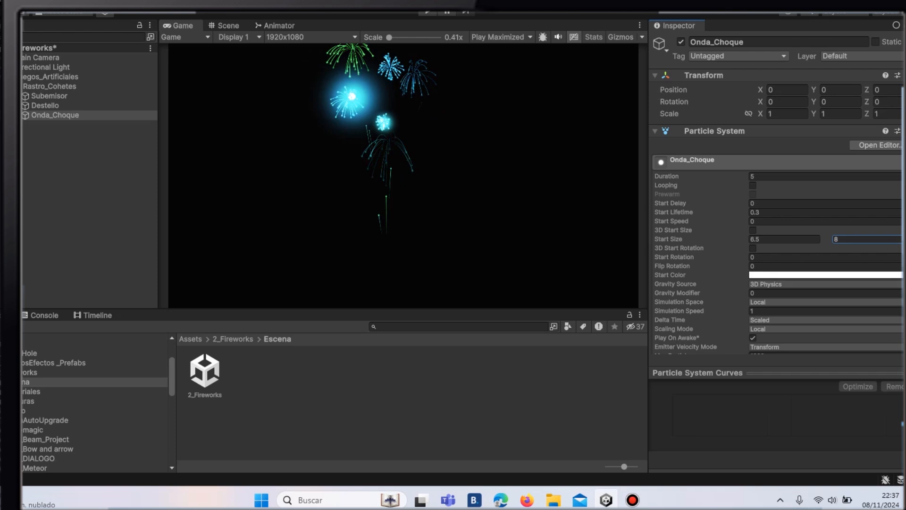
{"action": "left_click", "coordinate": [877, 275]}
{"action": "left_click", "coordinate": [449, 114]}
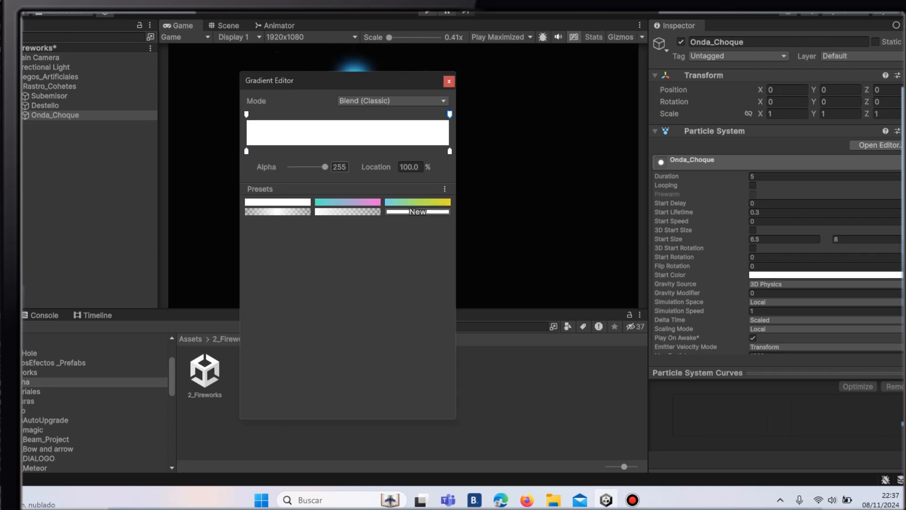
{"action": "left_click_drag", "start_coordinate": [324, 166], "coordinate": [300, 166]}
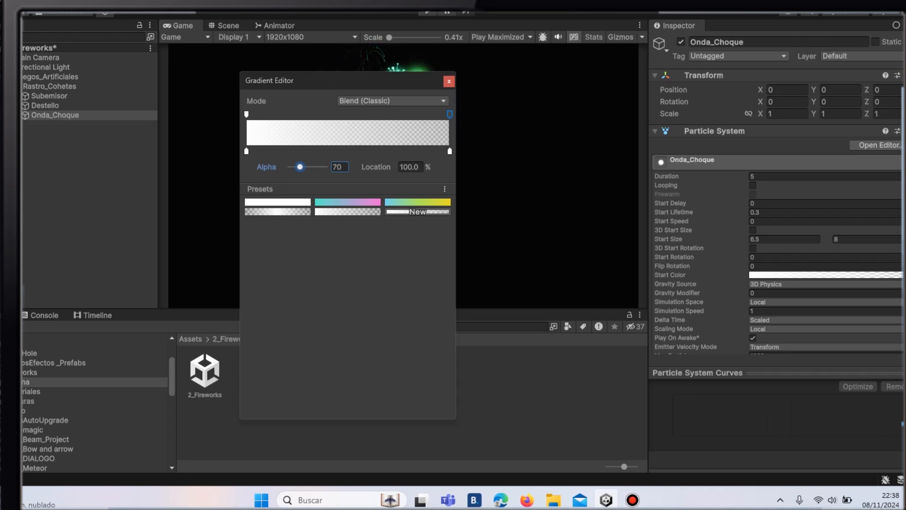
{"action": "left_click", "coordinate": [448, 81]}
Step: Enable Color over Lifetime on Onda_Choque and set its gradient's end alpha key at 100% to 0
{"action": "scroll", "coordinate": [777, 212], "scroll_direction": "down", "scroll_amount": 3}
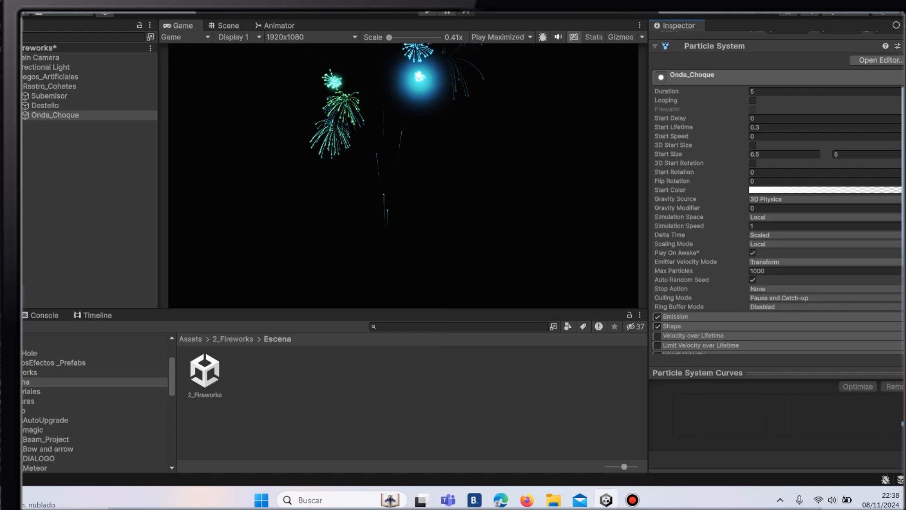
{"action": "scroll", "coordinate": [777, 212], "scroll_direction": "down", "scroll_amount": 3}
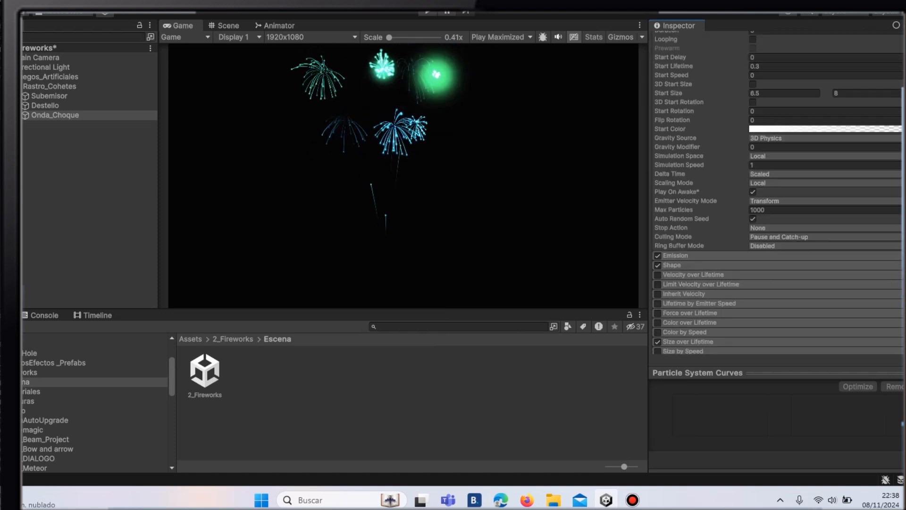
{"action": "left_click", "coordinate": [675, 255]}
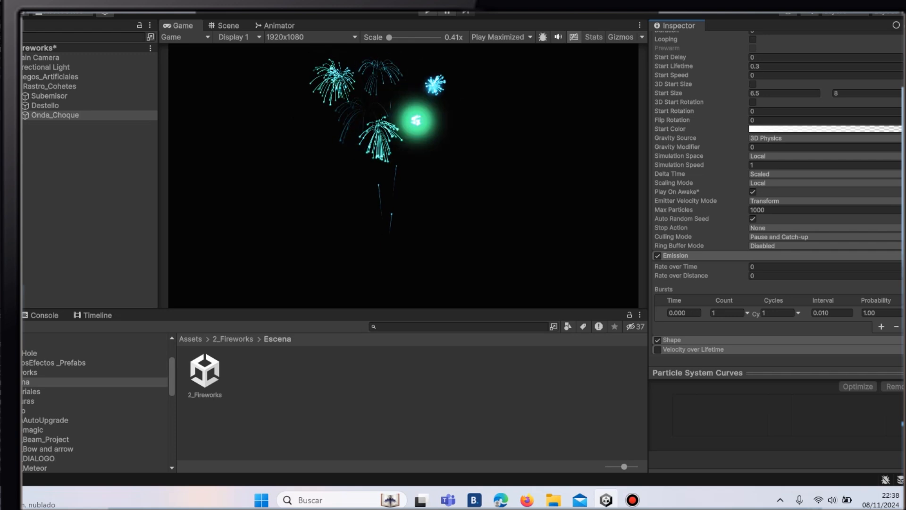
{"action": "scroll", "coordinate": [777, 212], "scroll_direction": "down", "scroll_amount": 8}
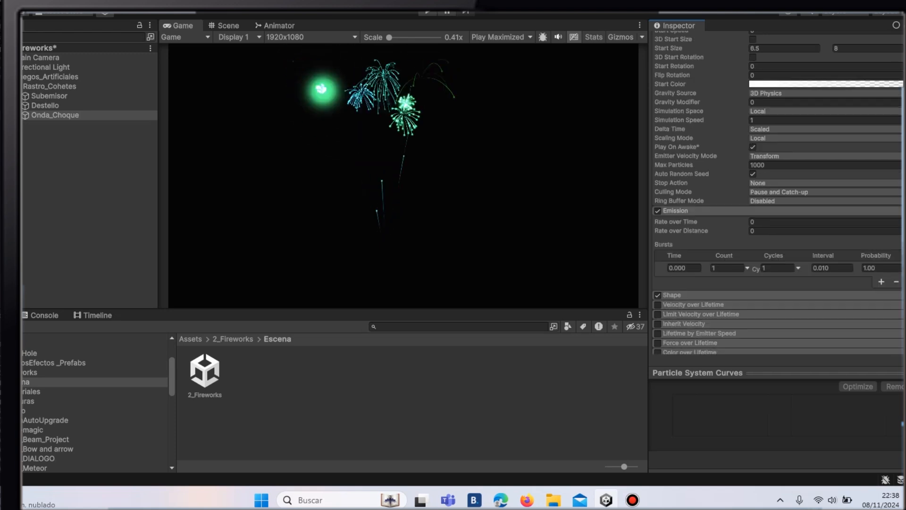
{"action": "left_click", "coordinate": [672, 219]}
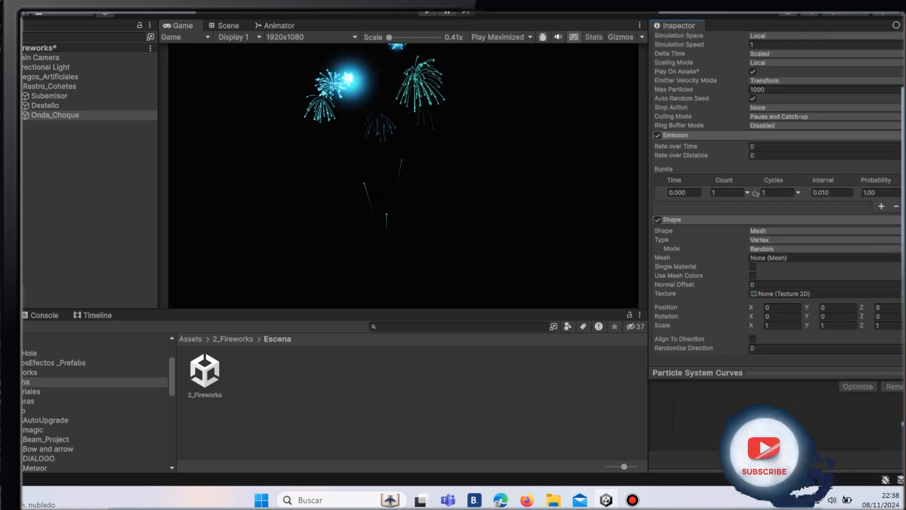
{"action": "scroll", "coordinate": [776, 212], "scroll_direction": "down", "scroll_amount": 12}
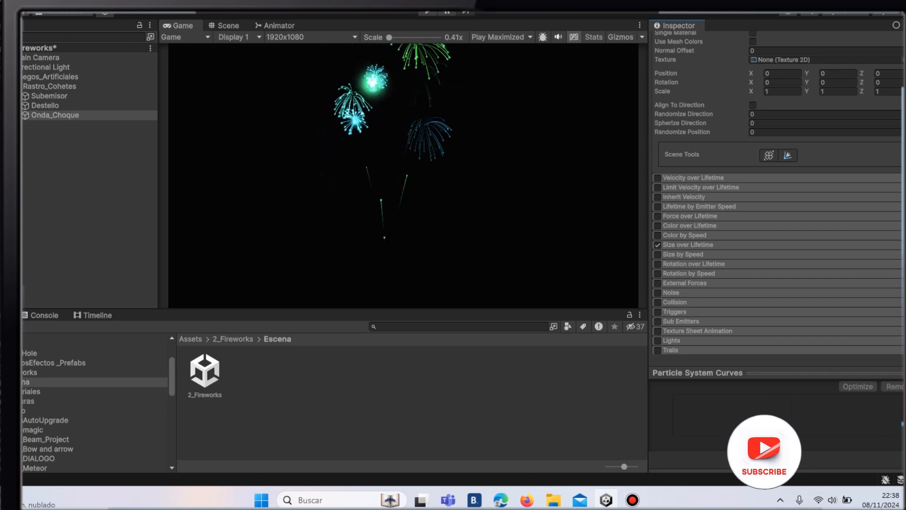
{"action": "left_click", "coordinate": [657, 225]}
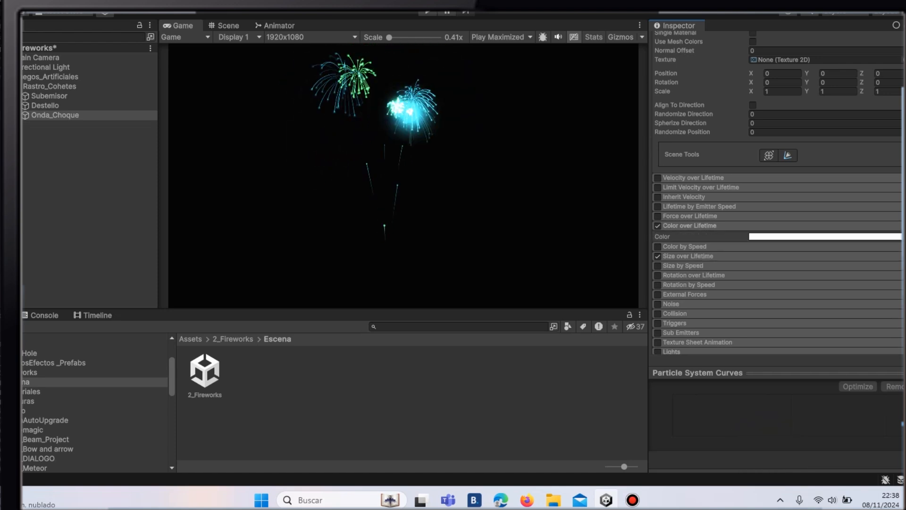
{"action": "left_click", "coordinate": [825, 236]}
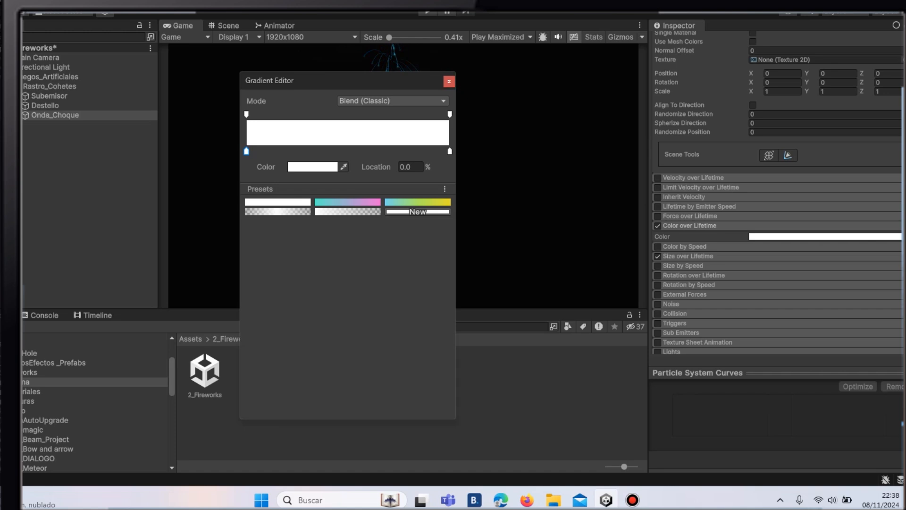
{"action": "left_click", "coordinate": [450, 114]}
{"action": "left_click_drag", "start_coordinate": [325, 167], "coordinate": [290, 167]}
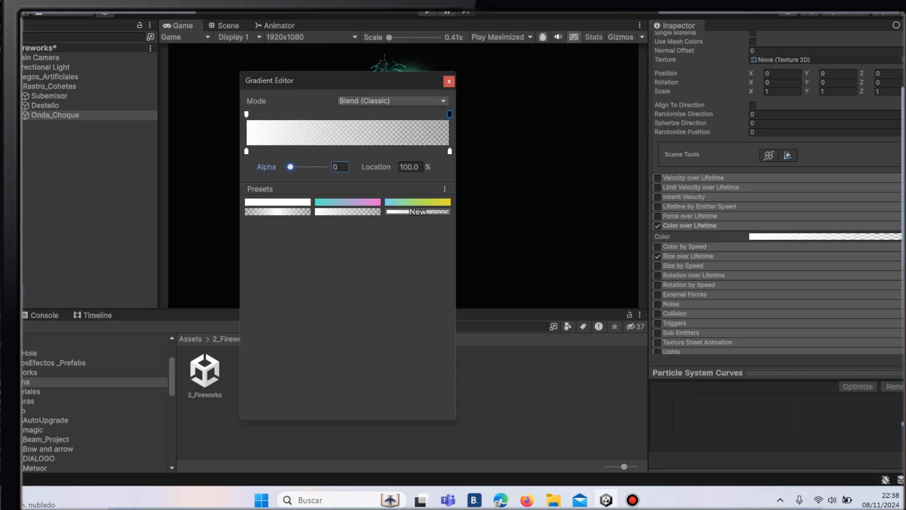
Step: Reverse Onda_Choque's Size over Lifetime curve so it rises linearly from 0 to 1
{"action": "left_click", "coordinate": [688, 256]}
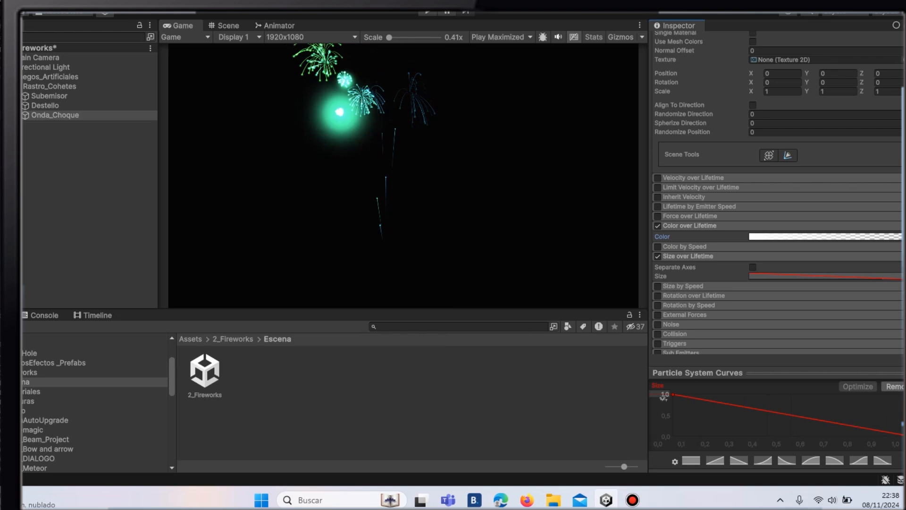
{"action": "left_click_drag", "start_coordinate": [663, 396], "coordinate": [662, 440]}
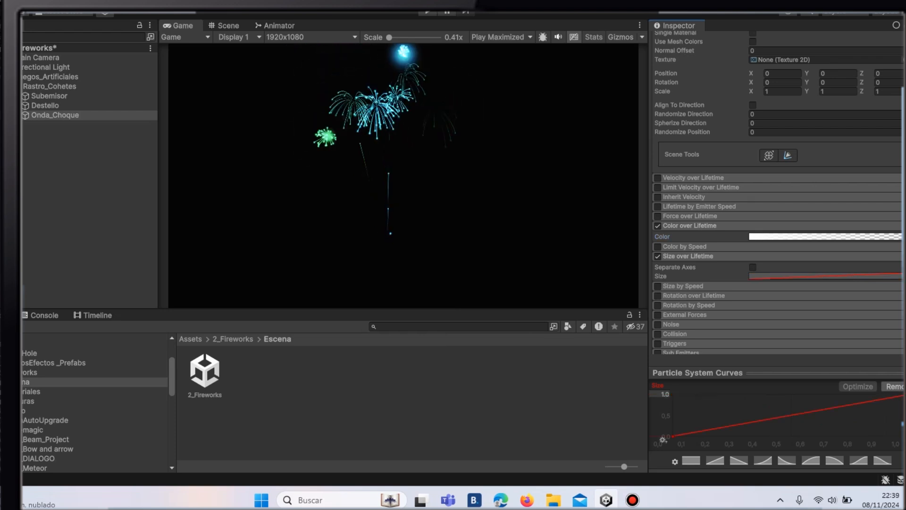
Step: Assign the OndaChoque material as the particle Material in Onda_Choque's Renderer module
{"action": "scroll", "coordinate": [698, 263], "scroll_direction": "down", "scroll_amount": 5}
{"action": "left_click", "coordinate": [681, 262]}
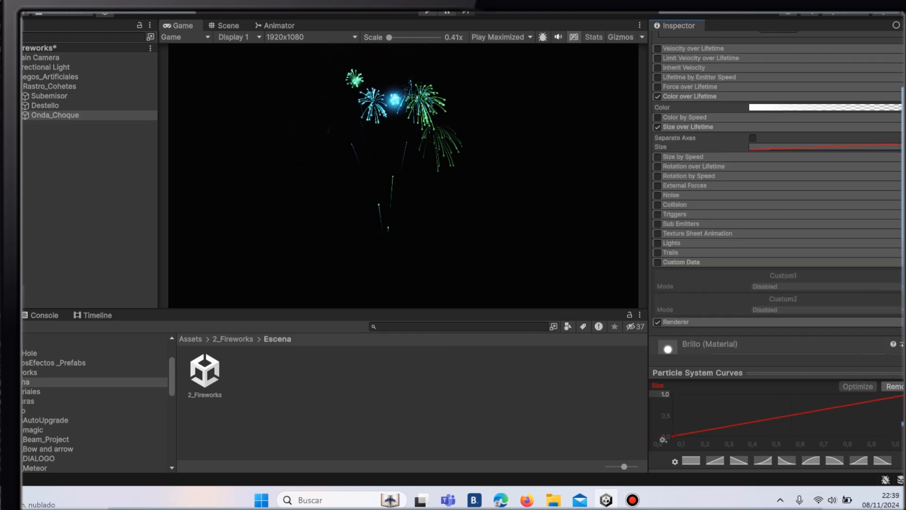
{"action": "left_click", "coordinate": [681, 262]}
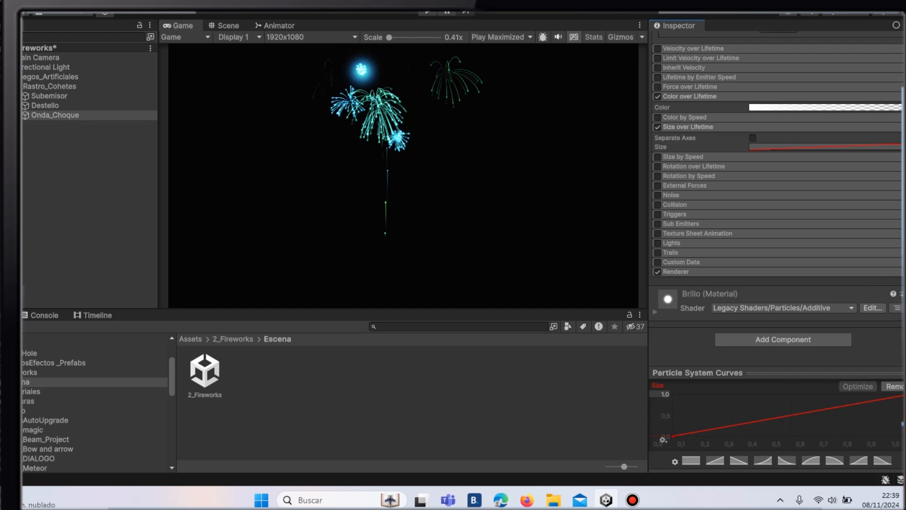
{"action": "left_click", "coordinate": [676, 272]}
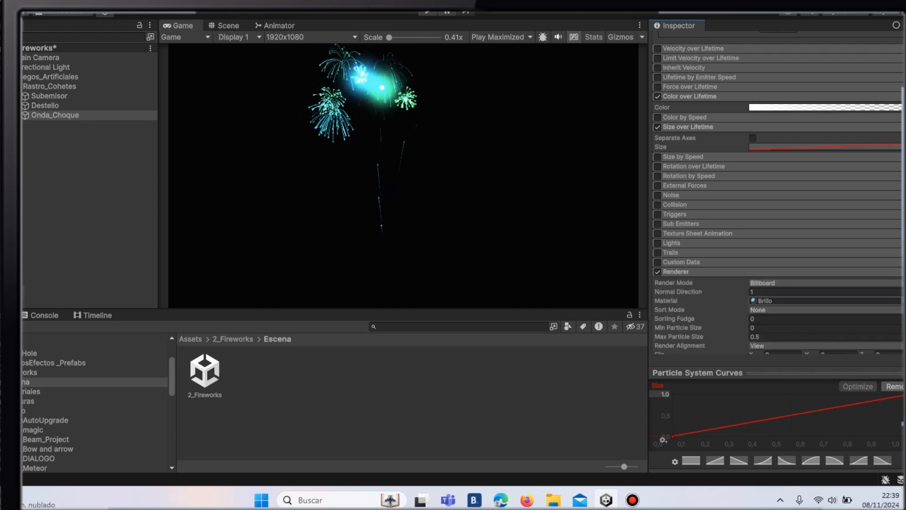
{"action": "left_click", "coordinate": [901, 300]}
{"action": "type", "text": "ondaC"}
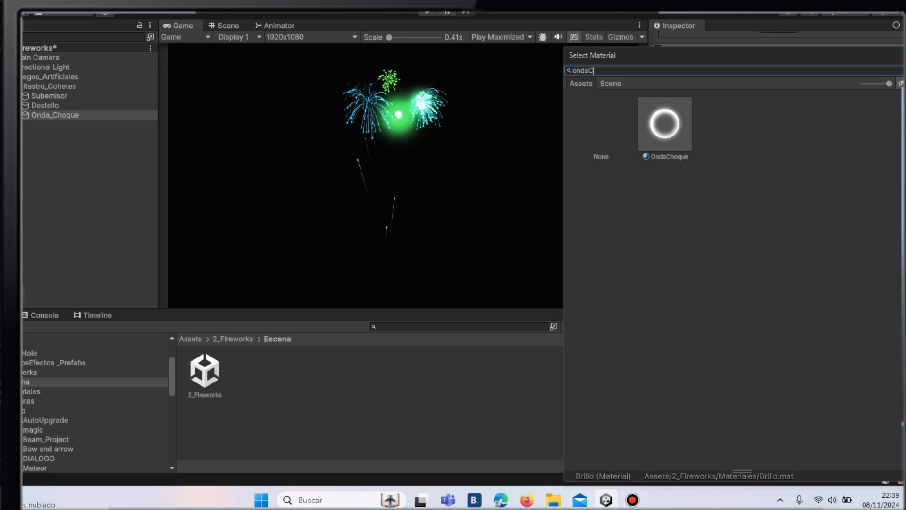
{"action": "left_click", "coordinate": [664, 124]}
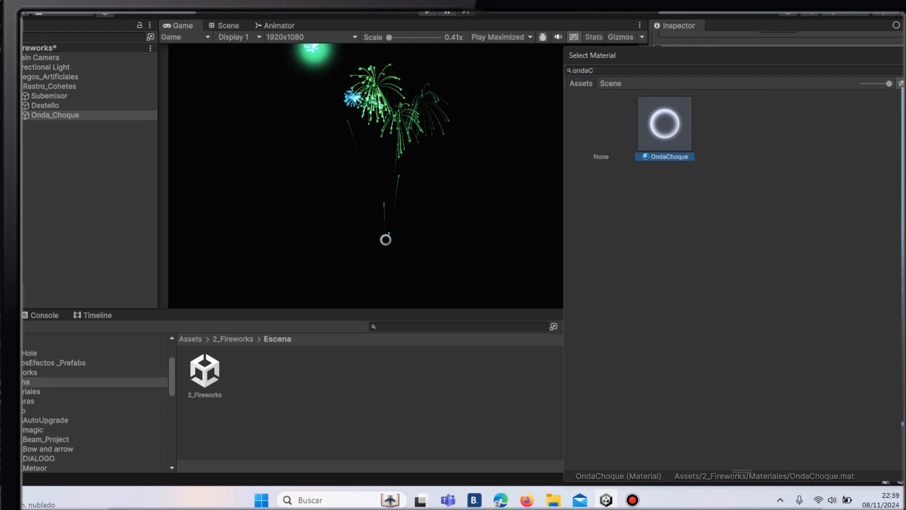
Step: Assign Onda_Choque to the Missing Death entry in Rastro_Cohetes' Sub Emitters module
{"action": "left_click", "coordinate": [50, 86]}
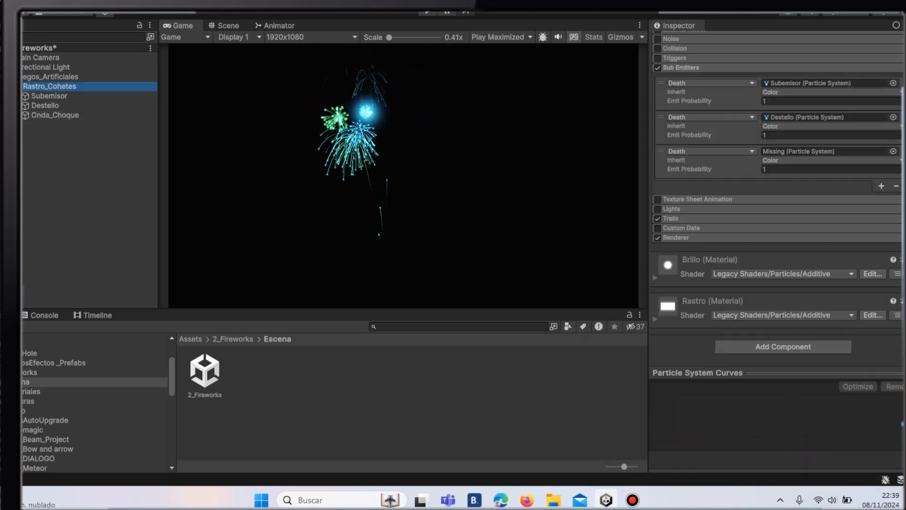
{"action": "left_click_drag", "start_coordinate": [55, 115], "coordinate": [826, 151]}
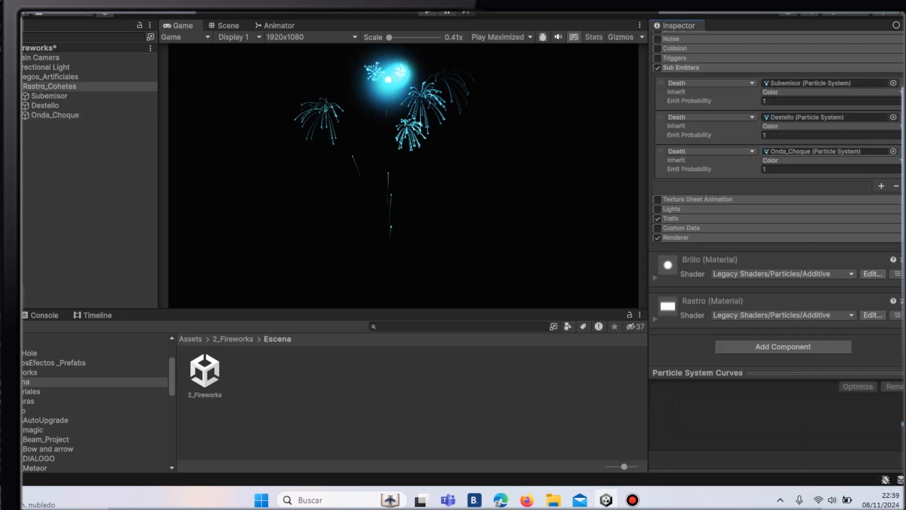